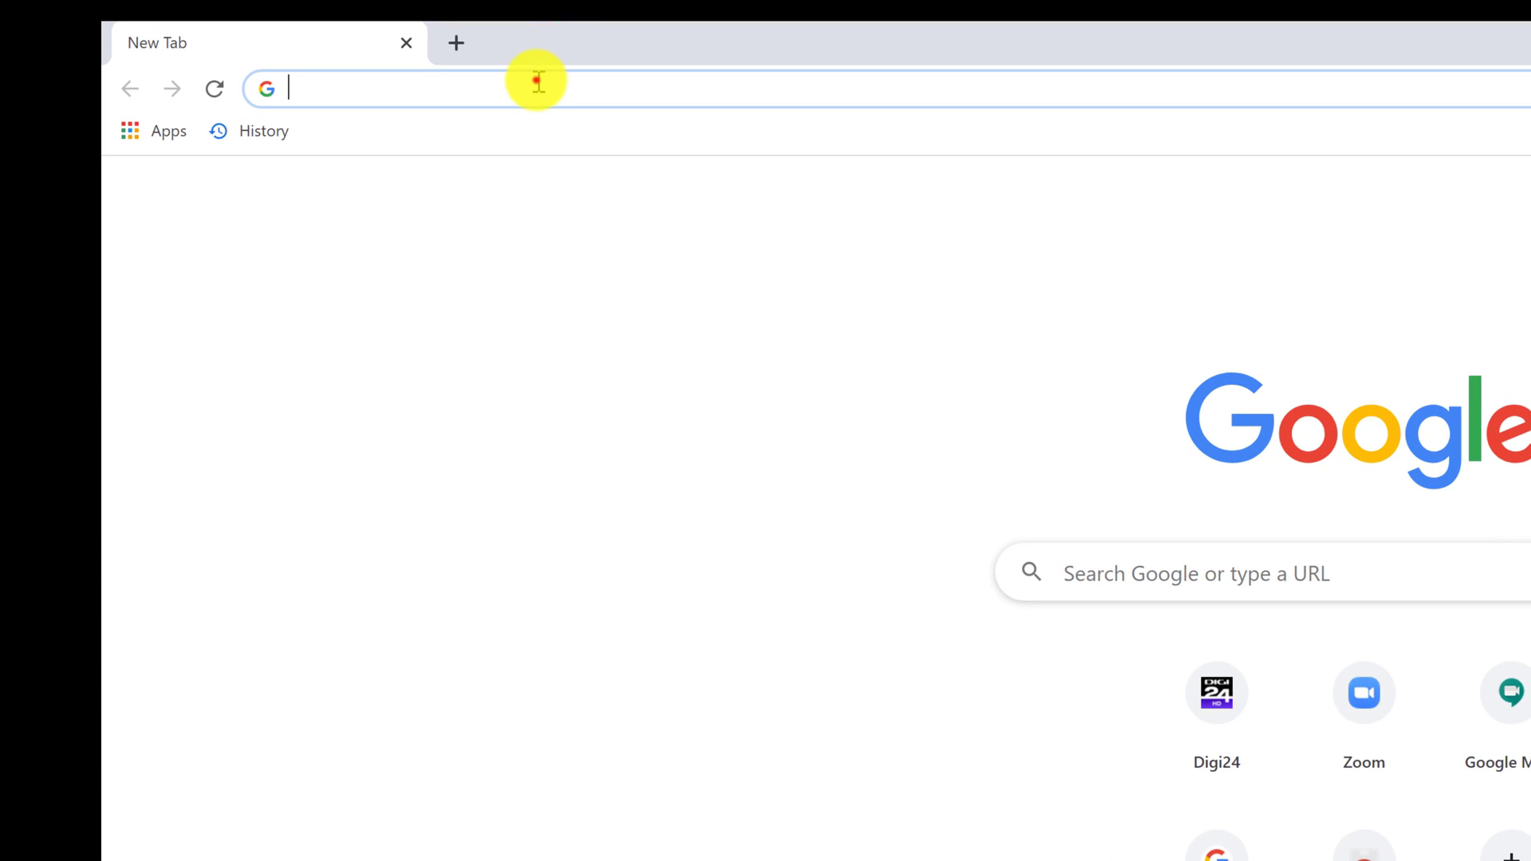
Step: Go to outbyte.com in Chrome and download the Driver Updater installer from the Products menu
click(537, 81)
text(outbyte.com)
key(Return)
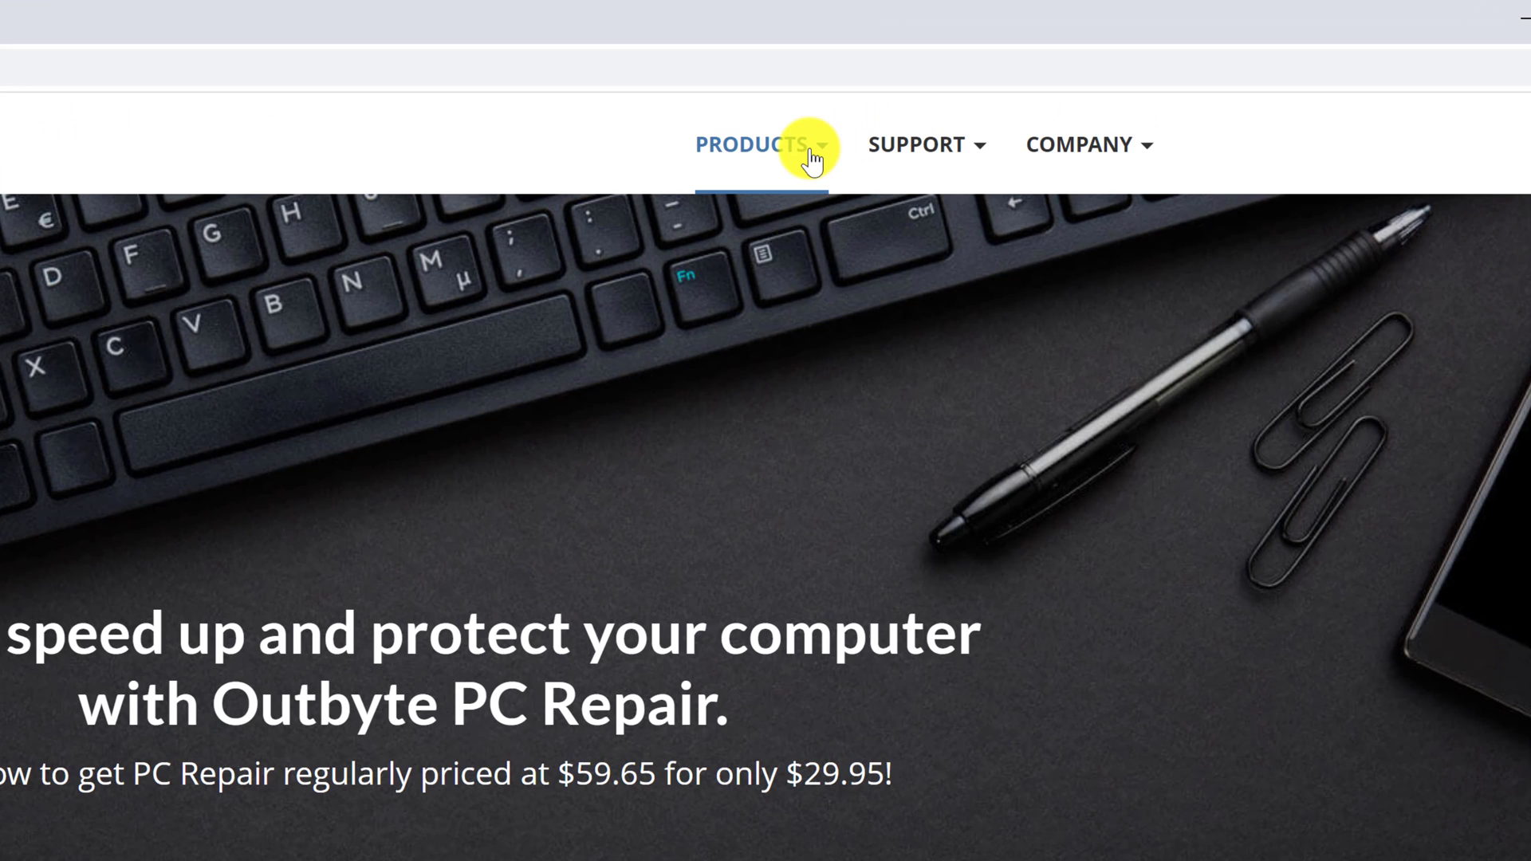
click(812, 155)
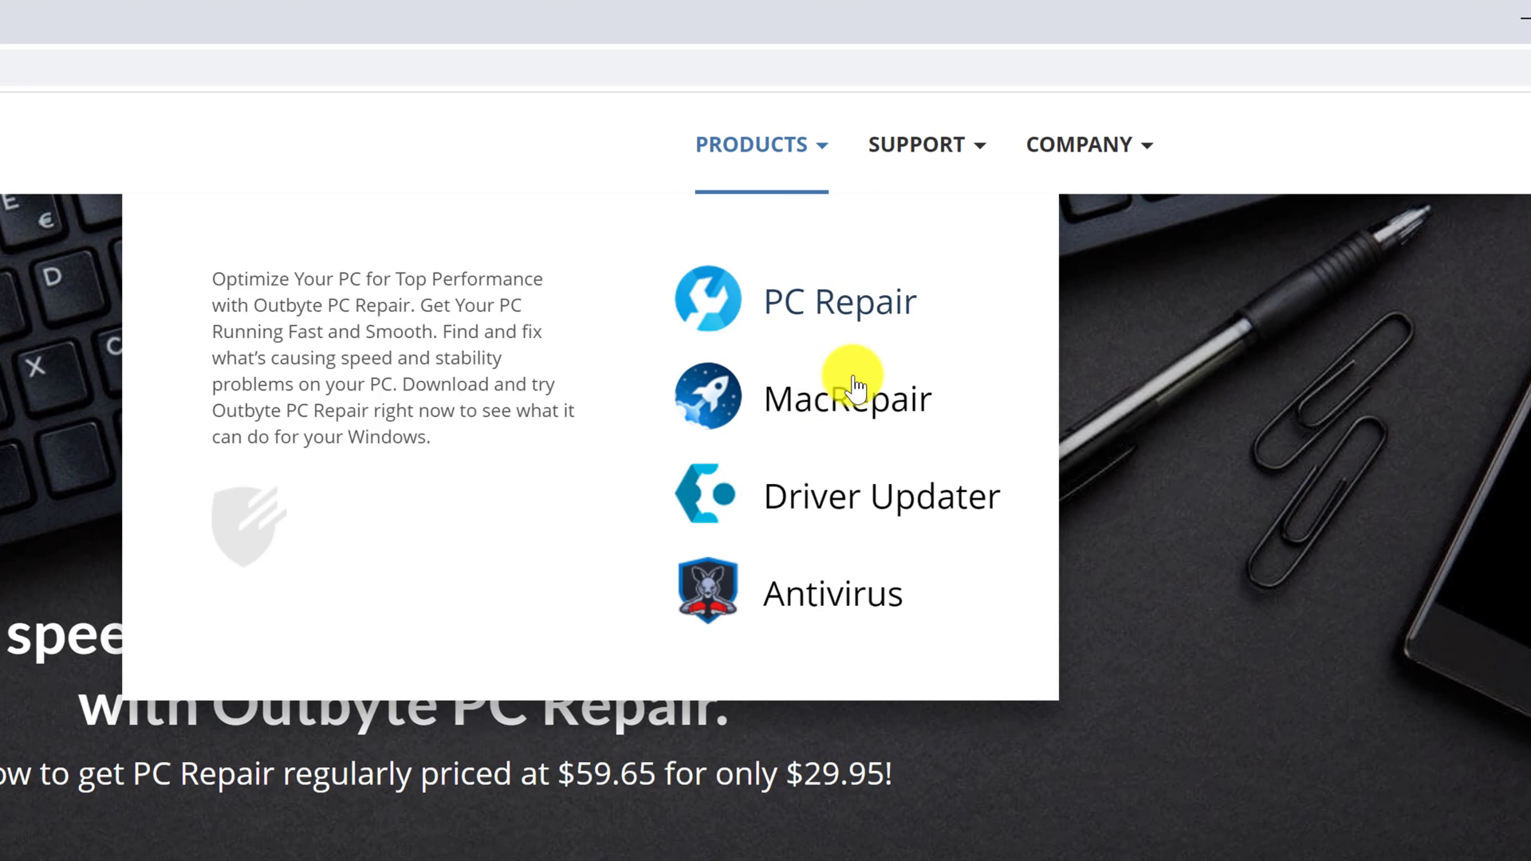
click(877, 498)
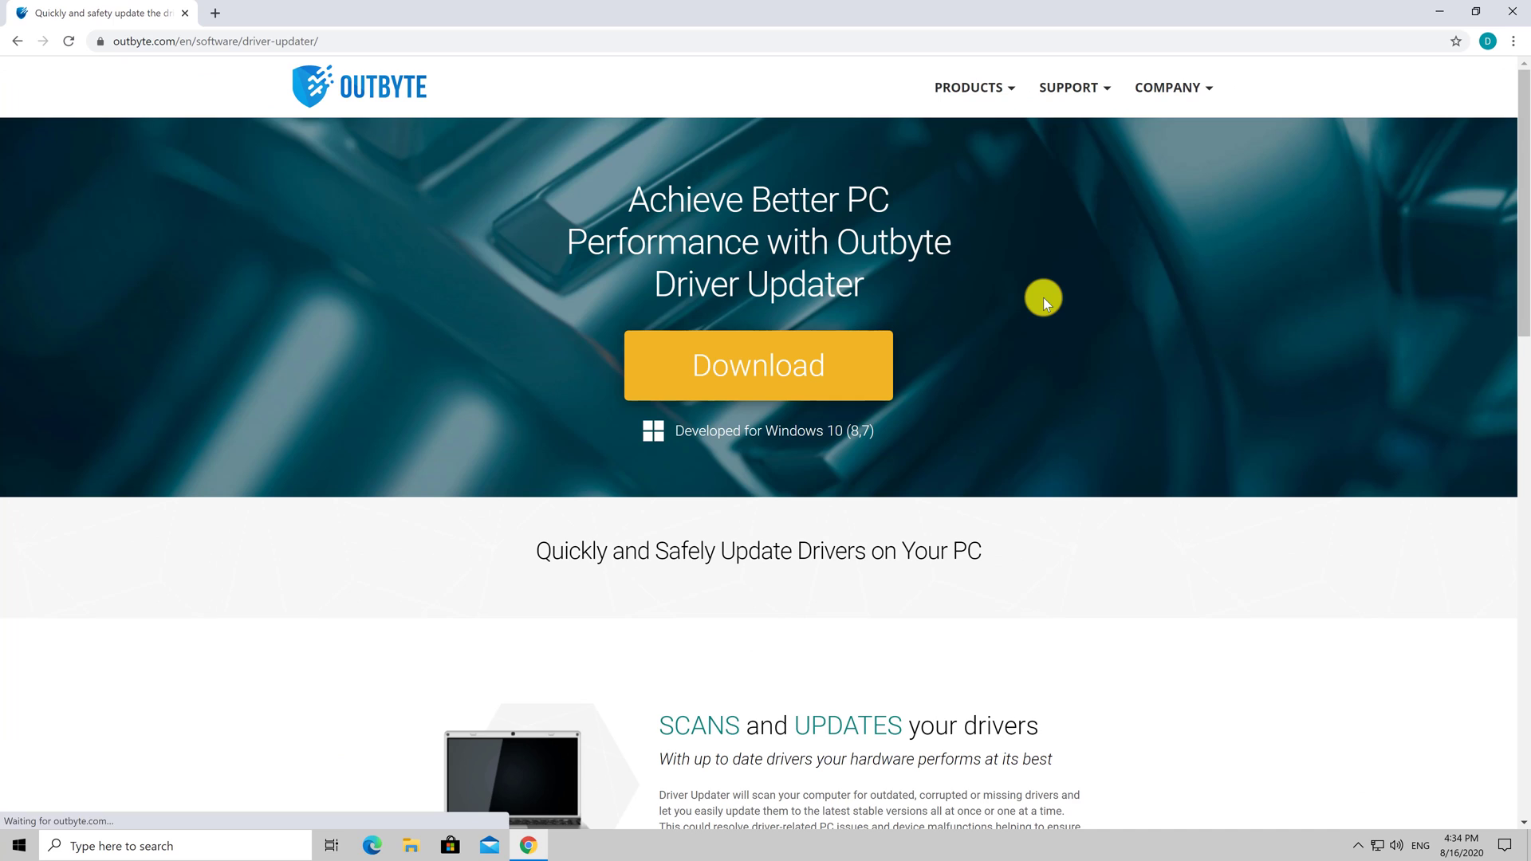
click(811, 365)
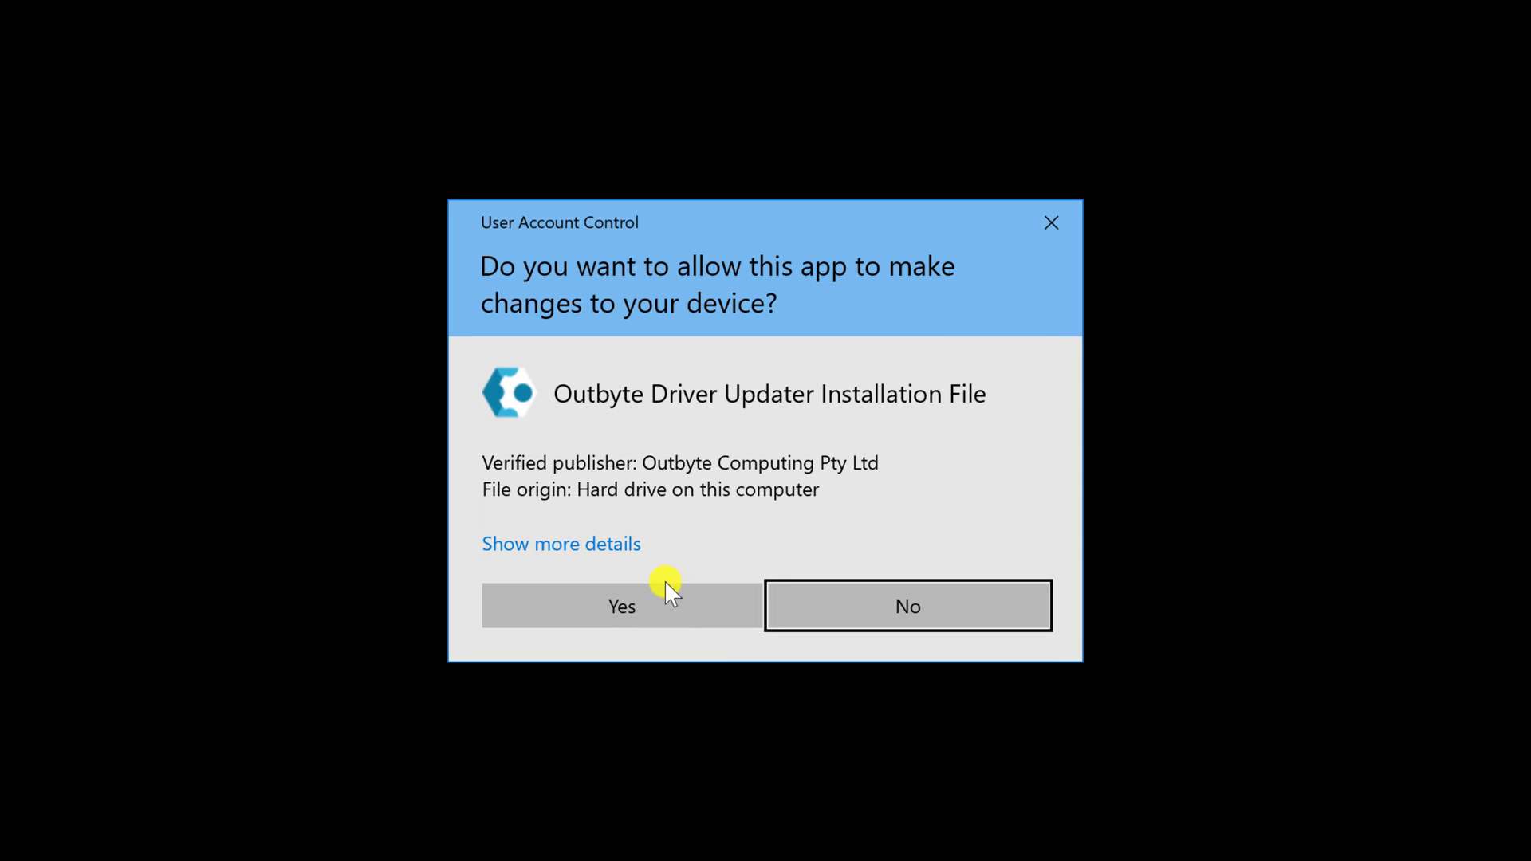
Step: Approve the UAC prompt, install with default options, and finish with 'Launch Driver Updater and scan' checked
click(665, 583)
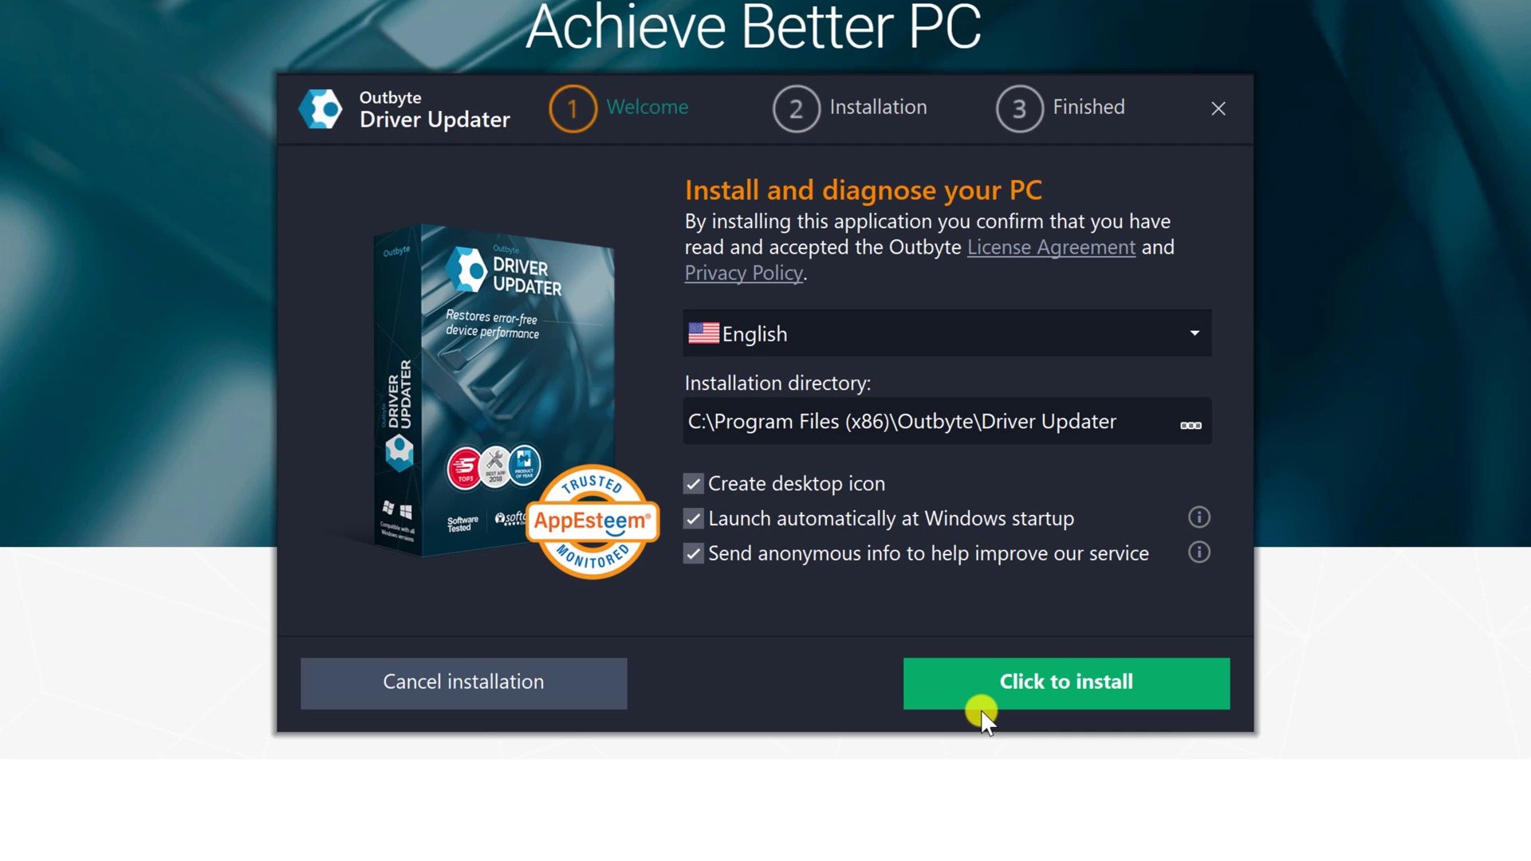
click(1080, 691)
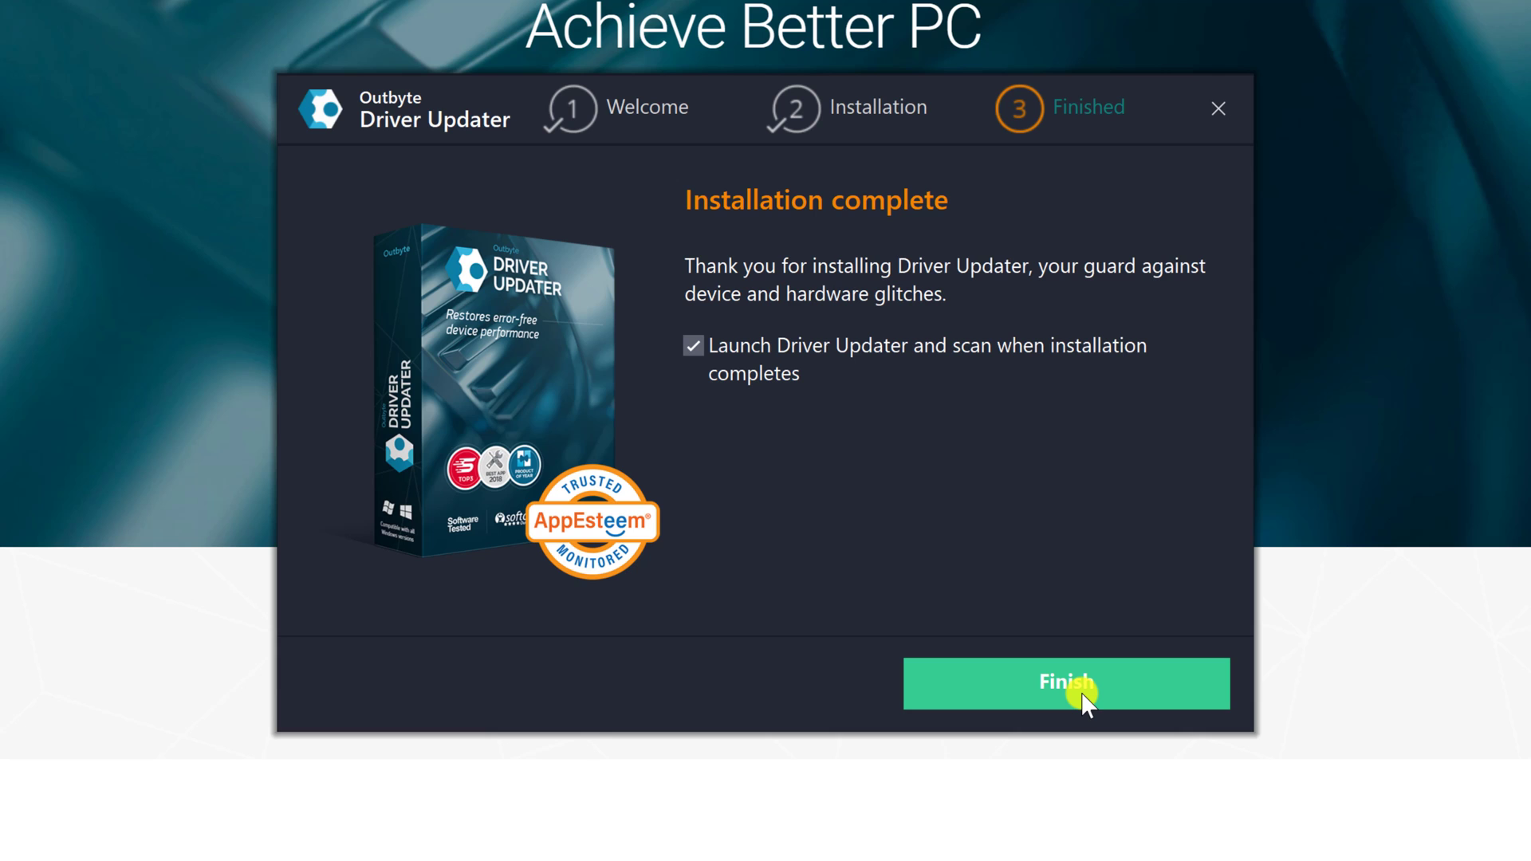
click(1083, 693)
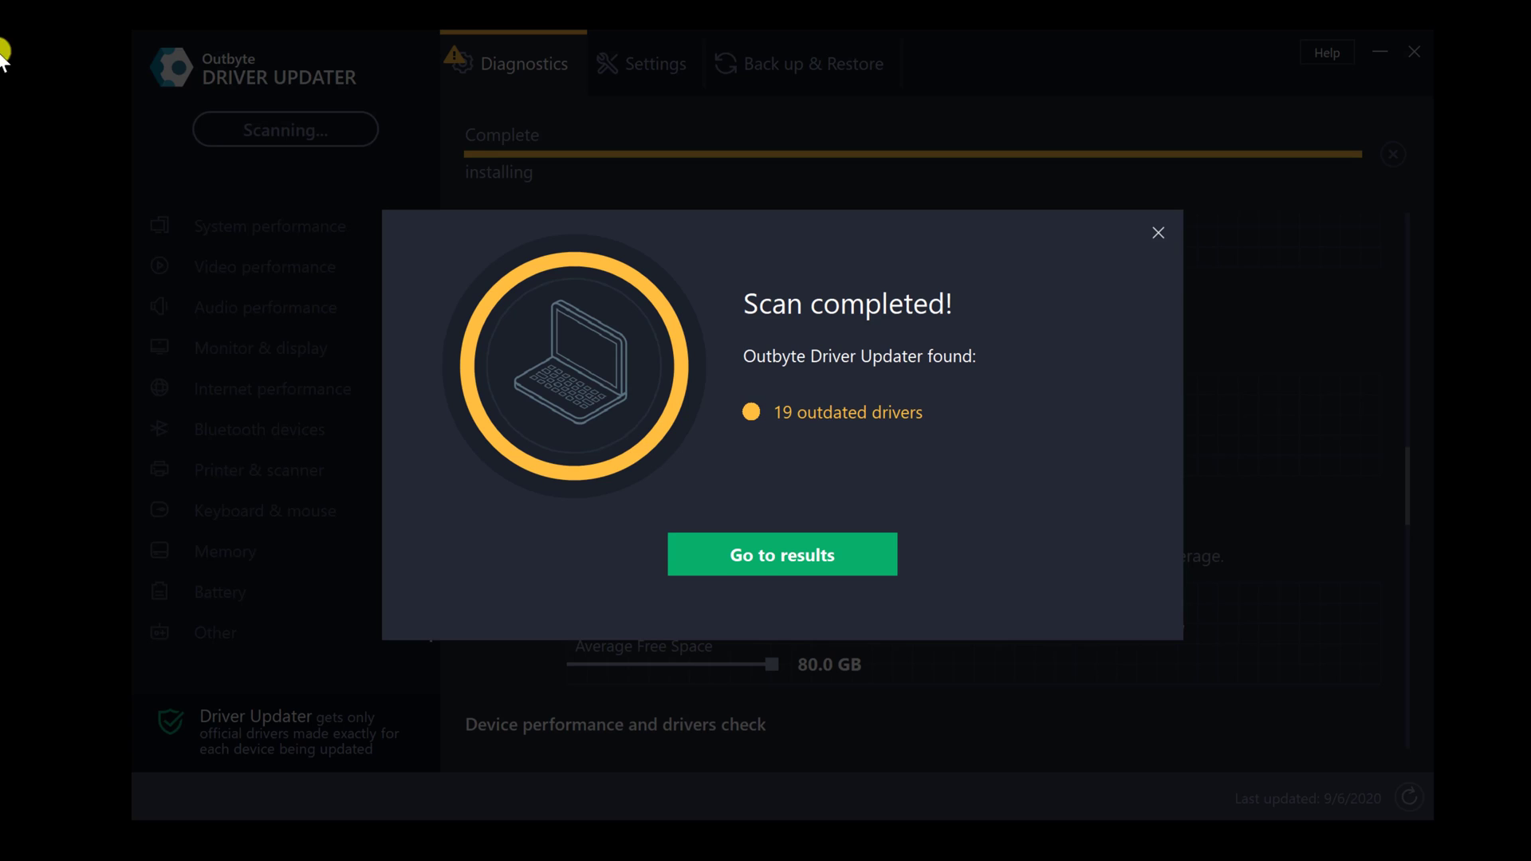
Step: Open the scan results listing the 19 outdated drivers
click(762, 561)
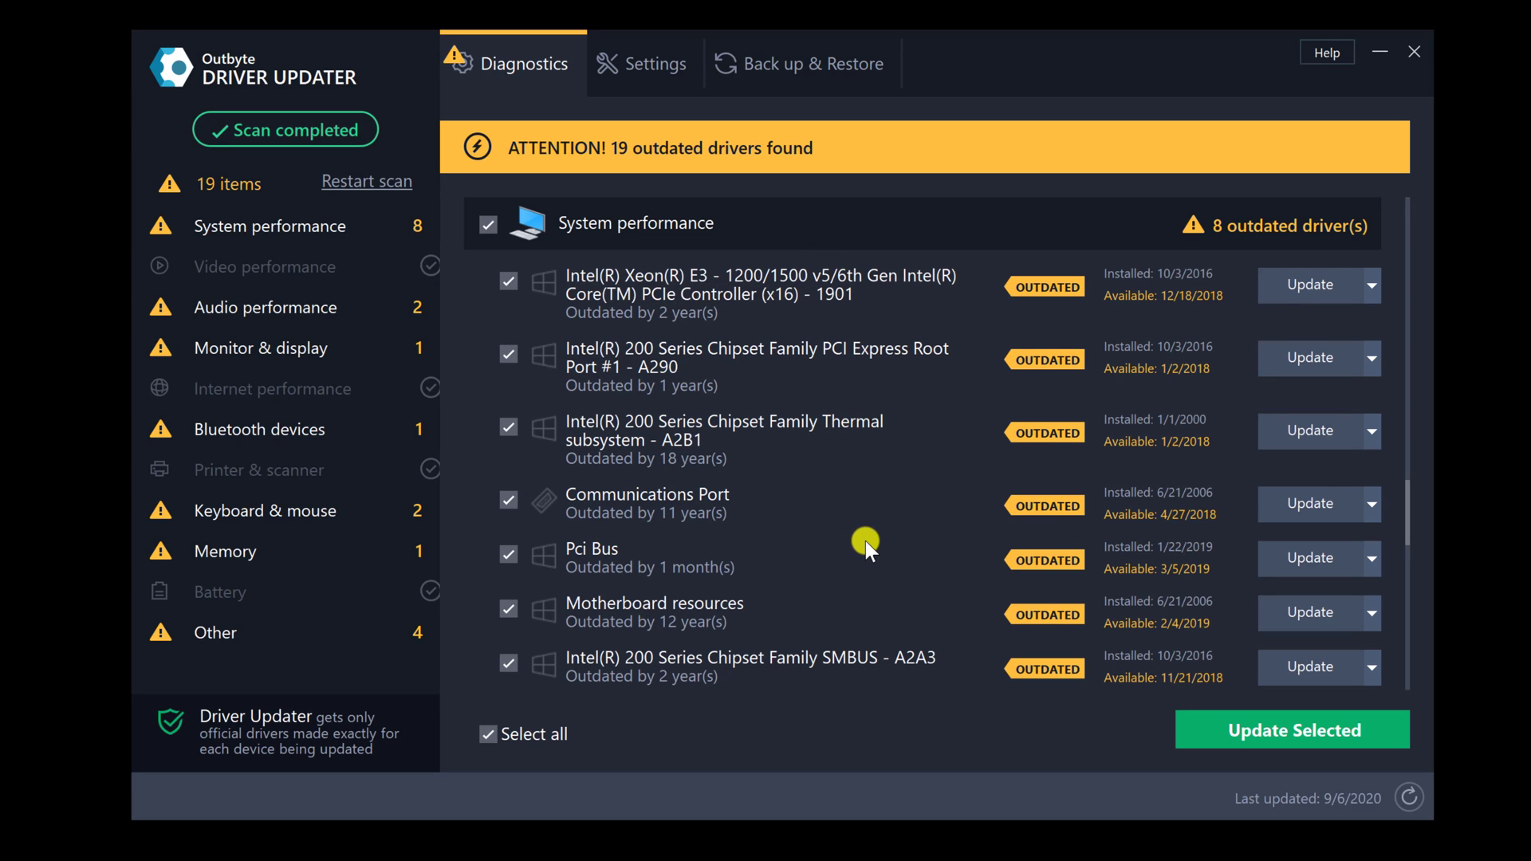
scroll(864, 541, down, 1)
click(232, 223)
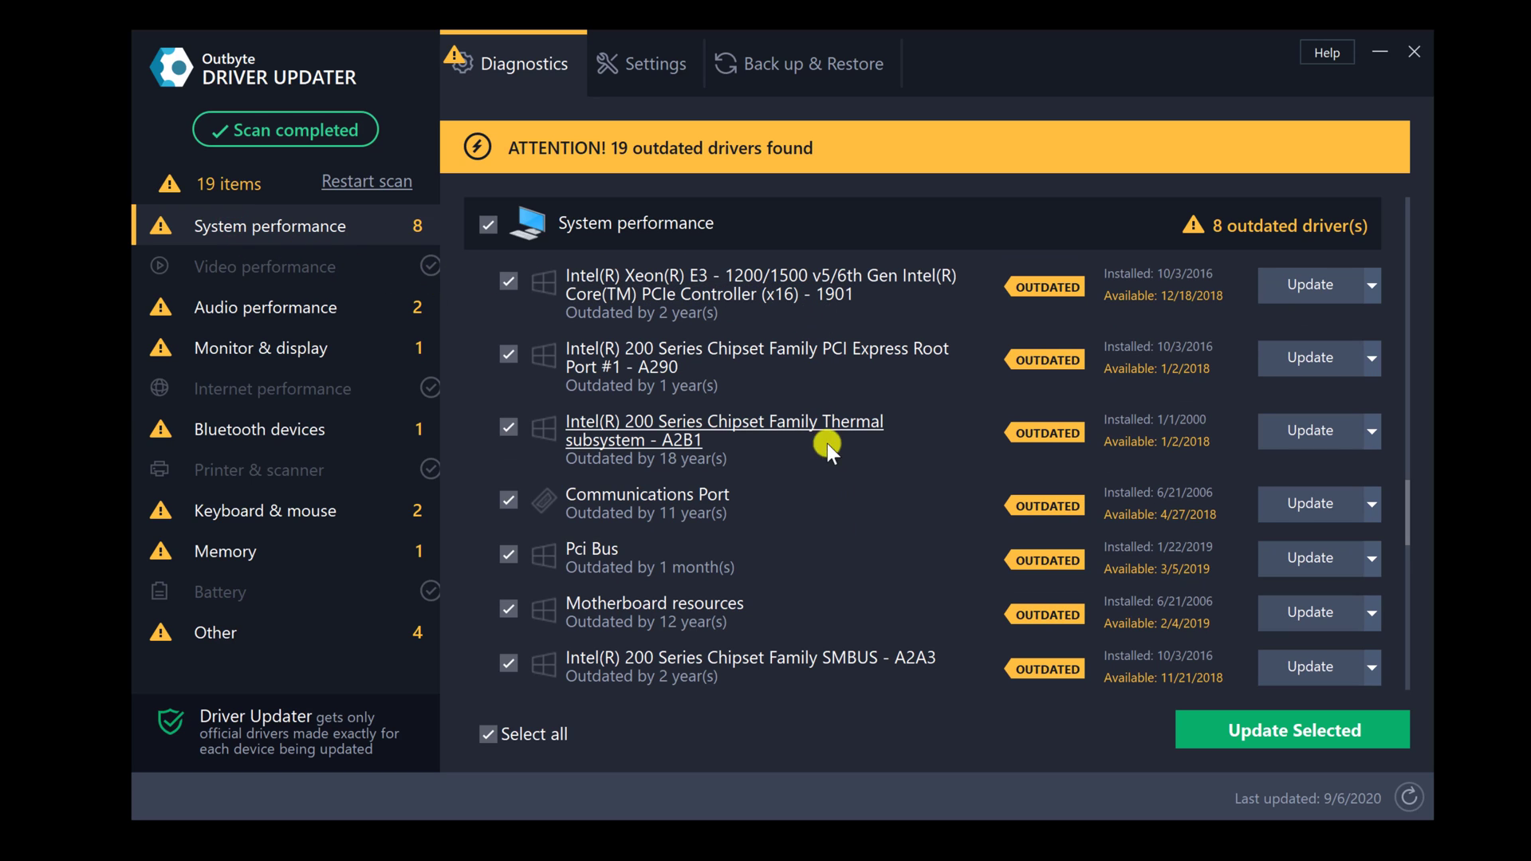
scroll(830, 458, down, 1)
scroll(835, 533, down, 1)
scroll(834, 532, down, 1)
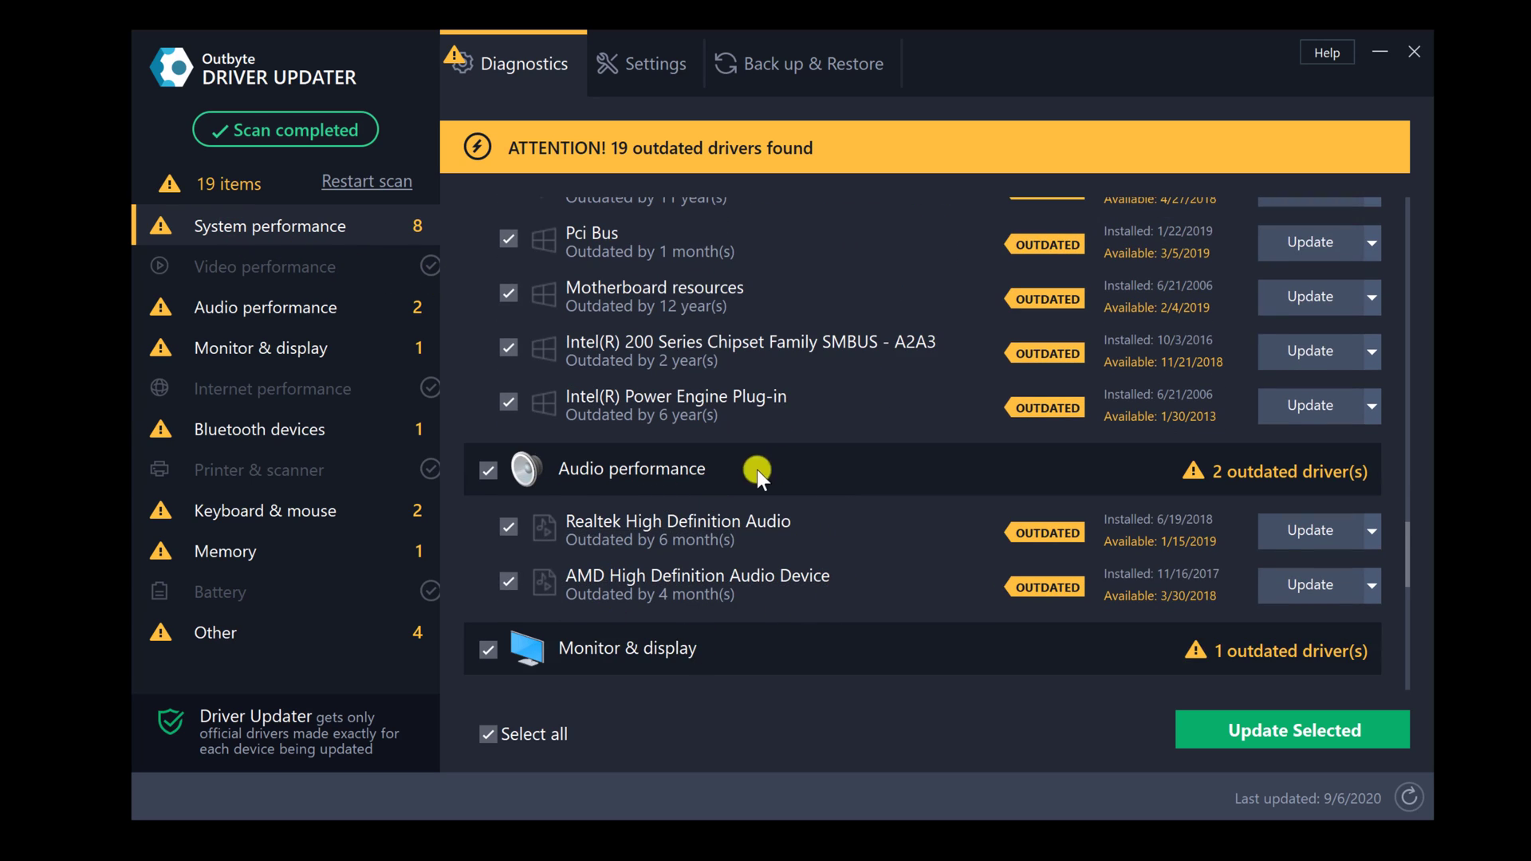
scroll(782, 566, down, 1)
scroll(783, 566, down, 1)
scroll(784, 567, down, 1)
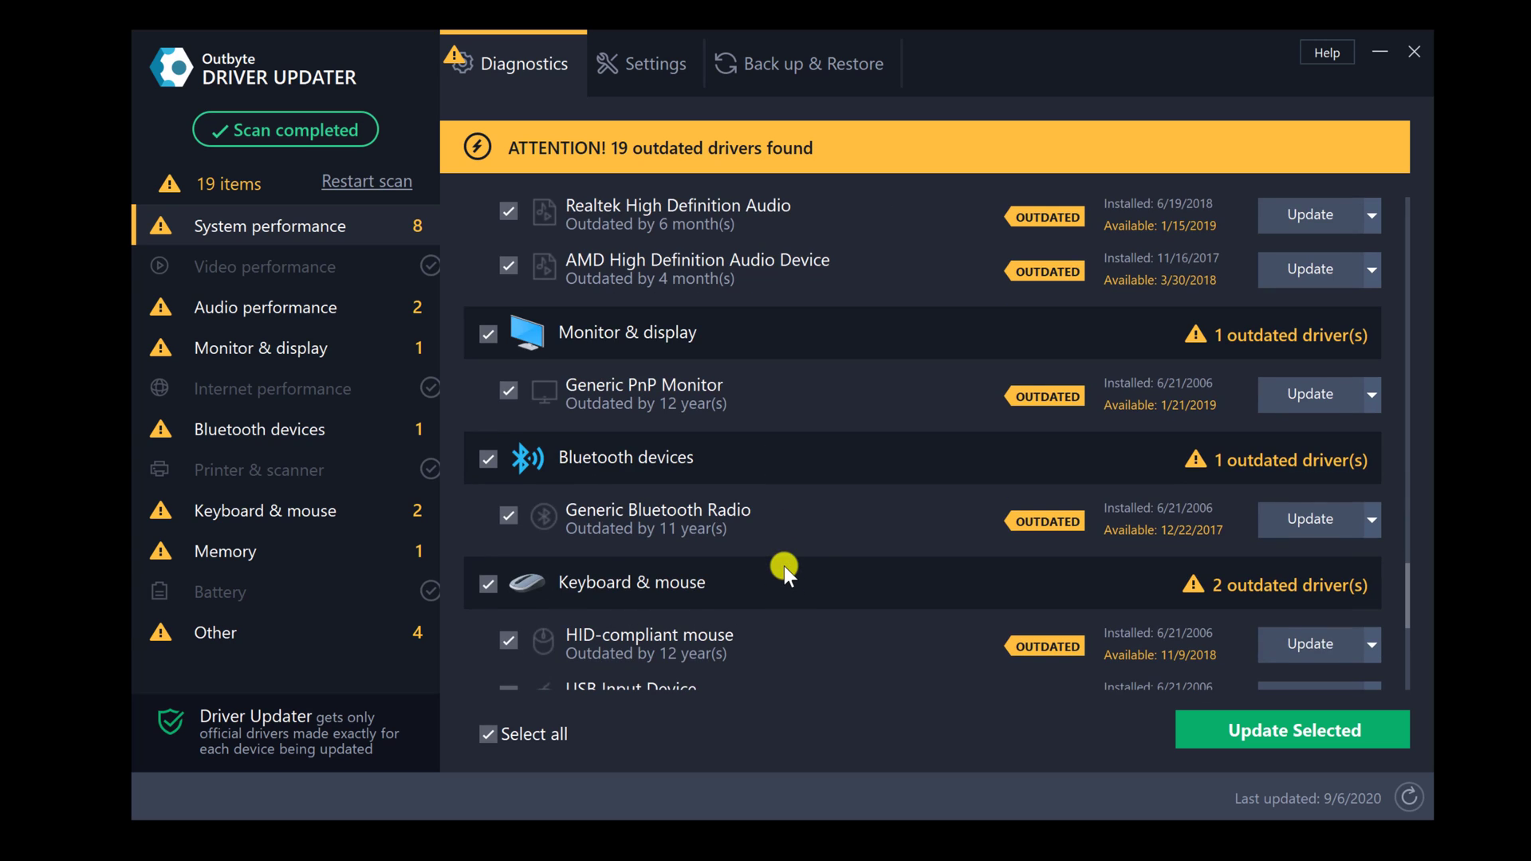
scroll(676, 506, down, 1)
scroll(668, 516, down, 1)
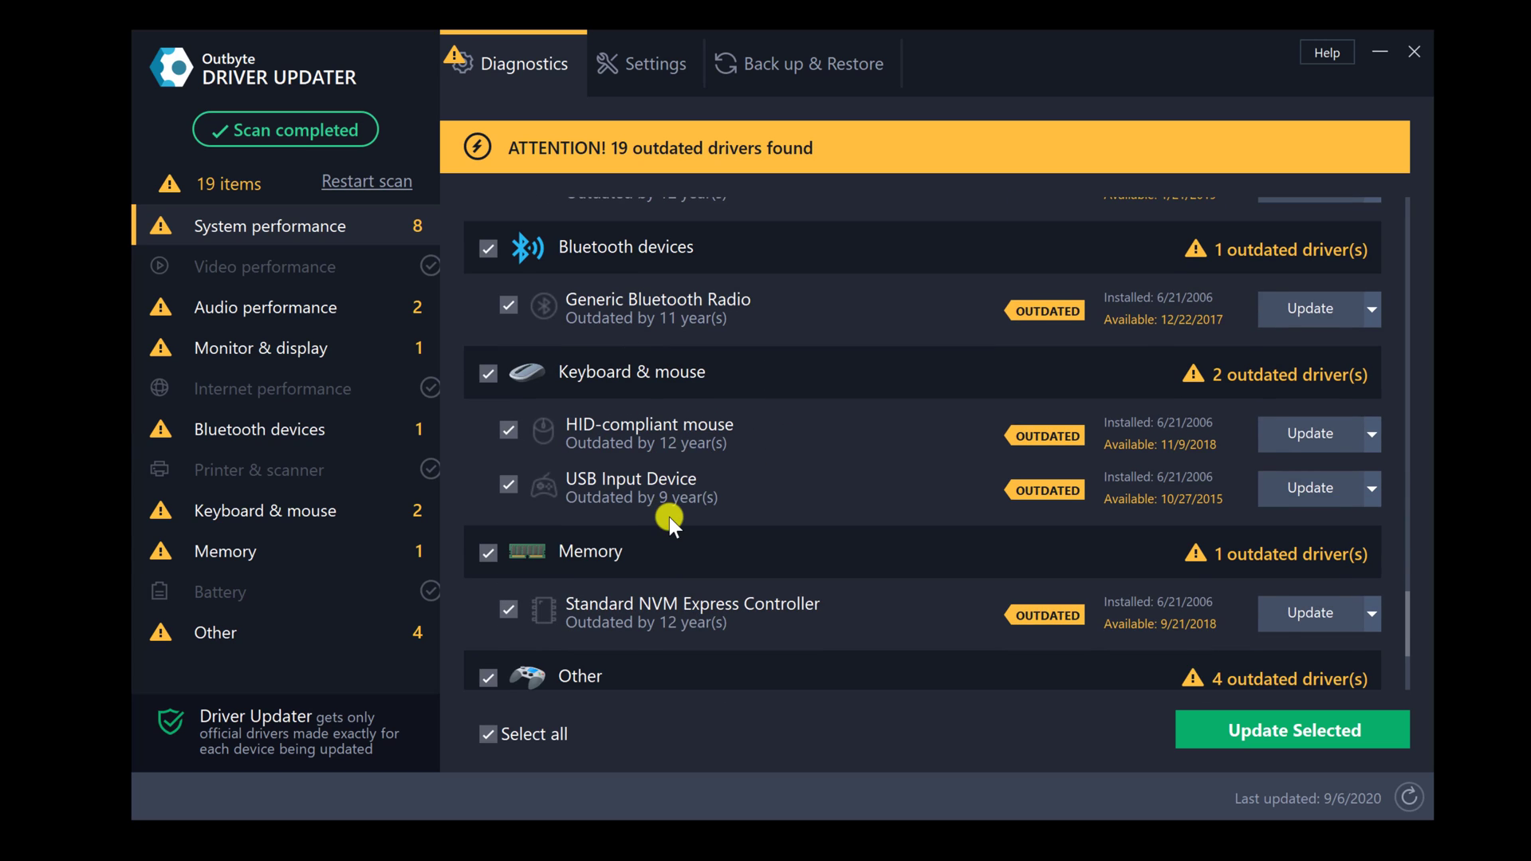
scroll(668, 517, down, 1)
scroll(668, 517, down, 1)
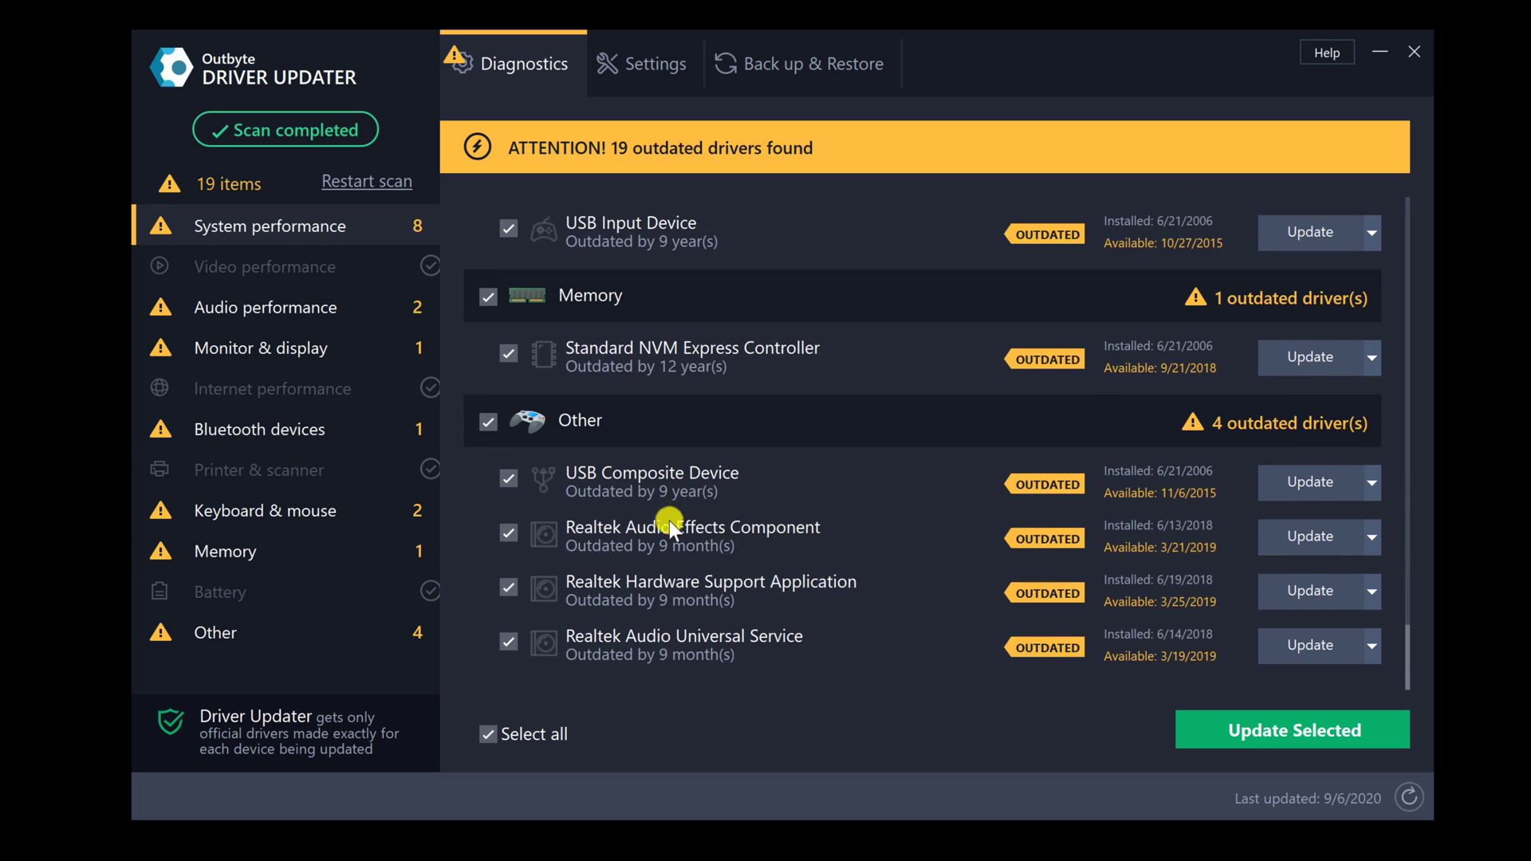
click(324, 266)
click(323, 301)
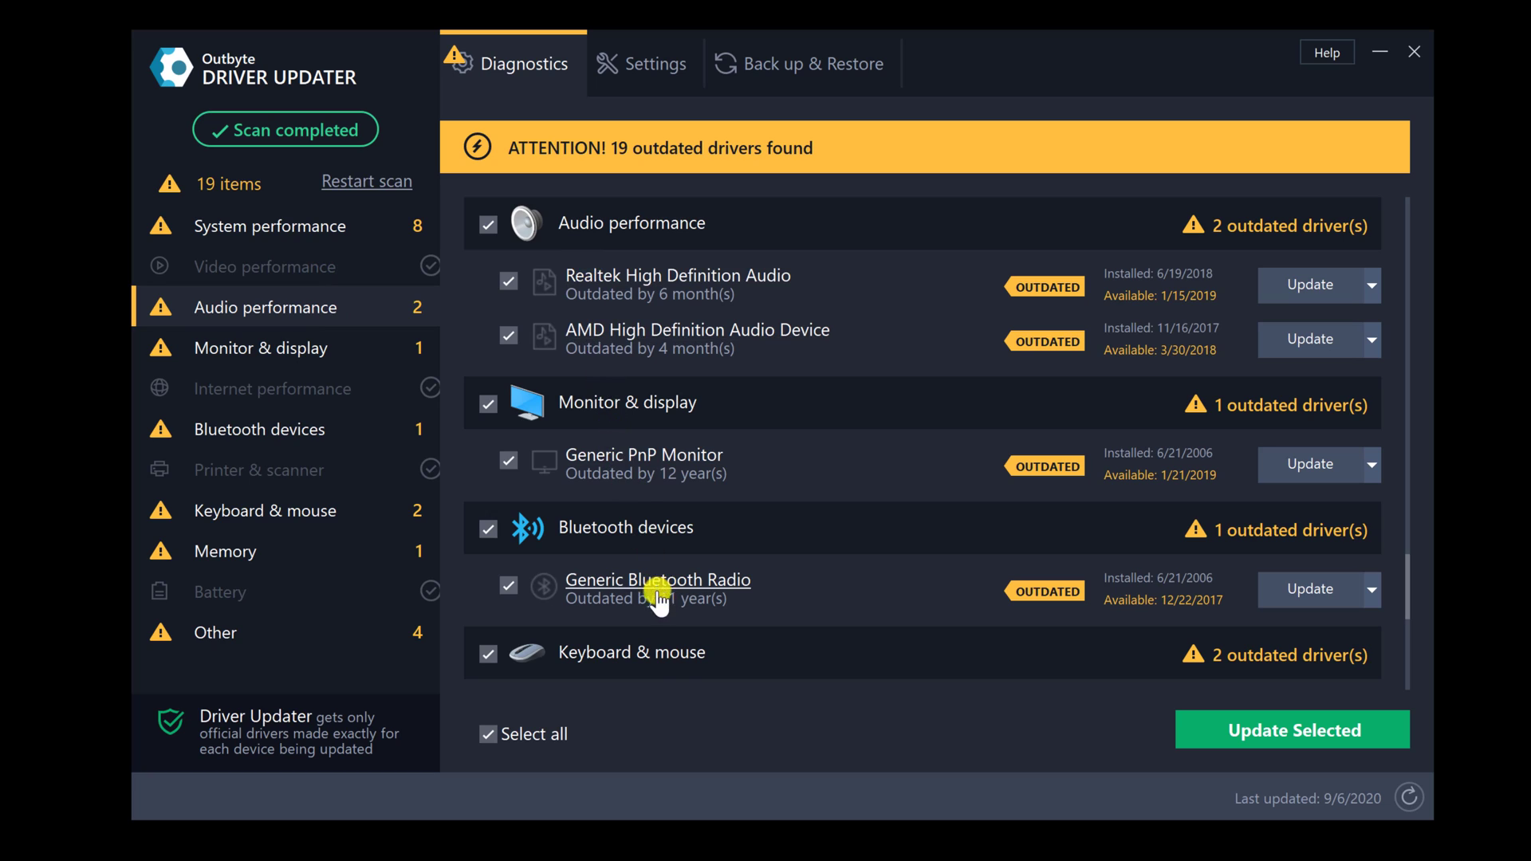
Step: Browse the driver categories and uncheck the System performance and Audio drivers
click(250, 347)
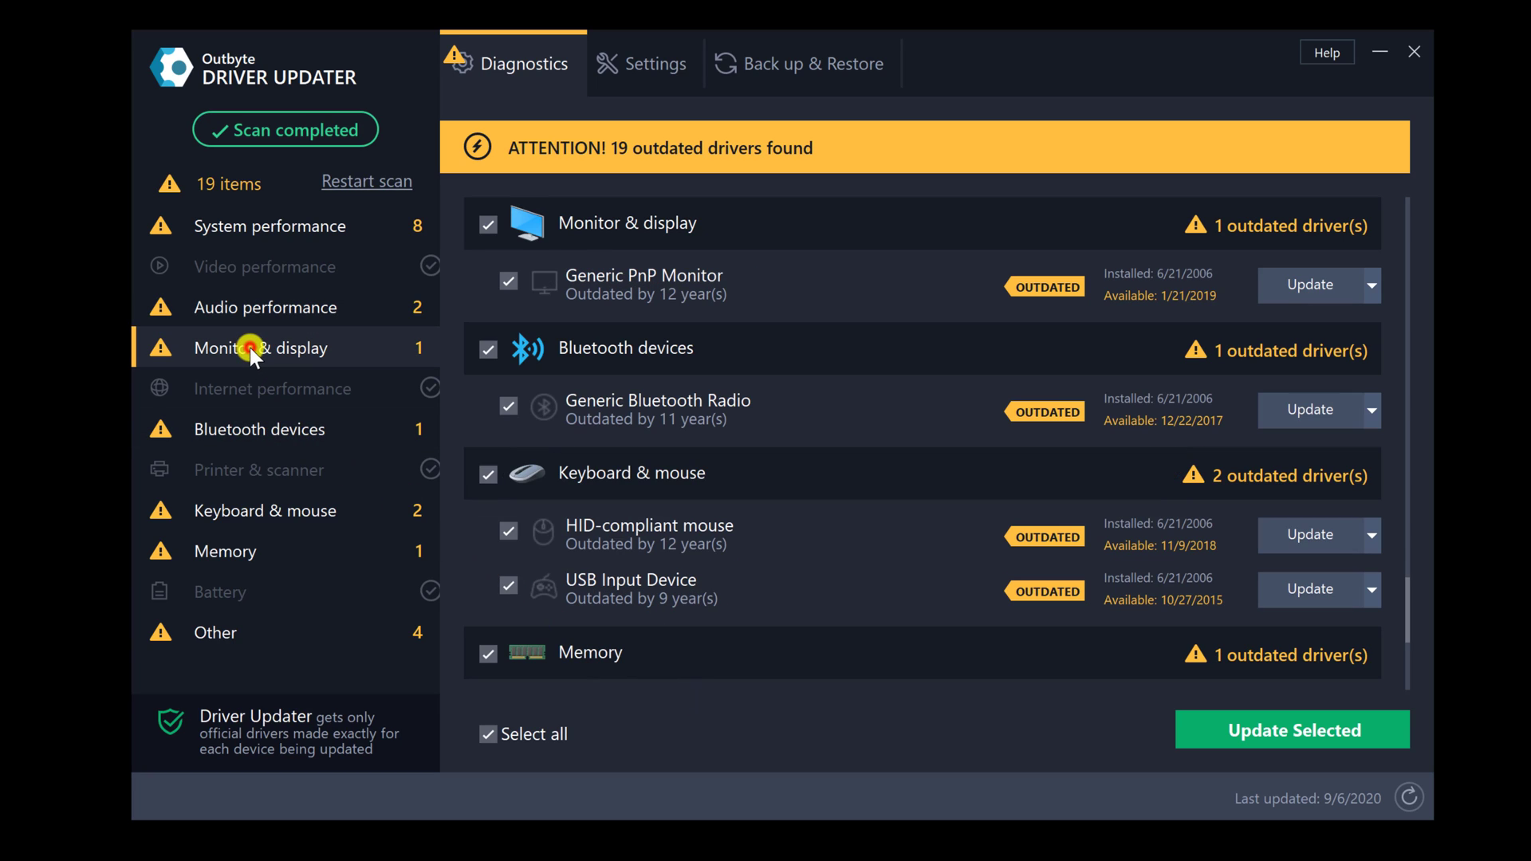
click(256, 435)
click(286, 630)
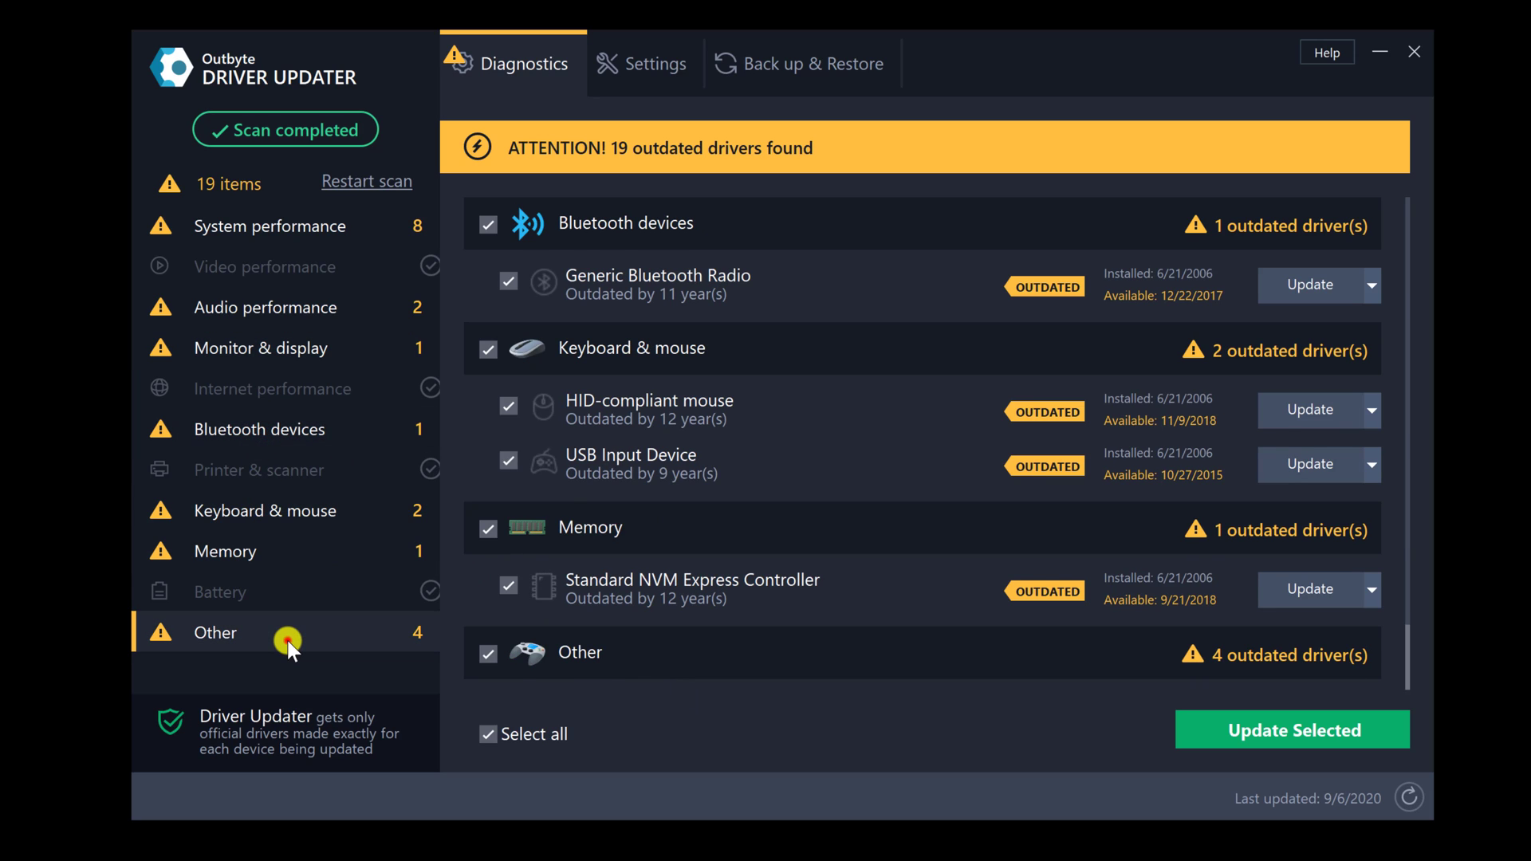
scroll(535, 429, up, 10)
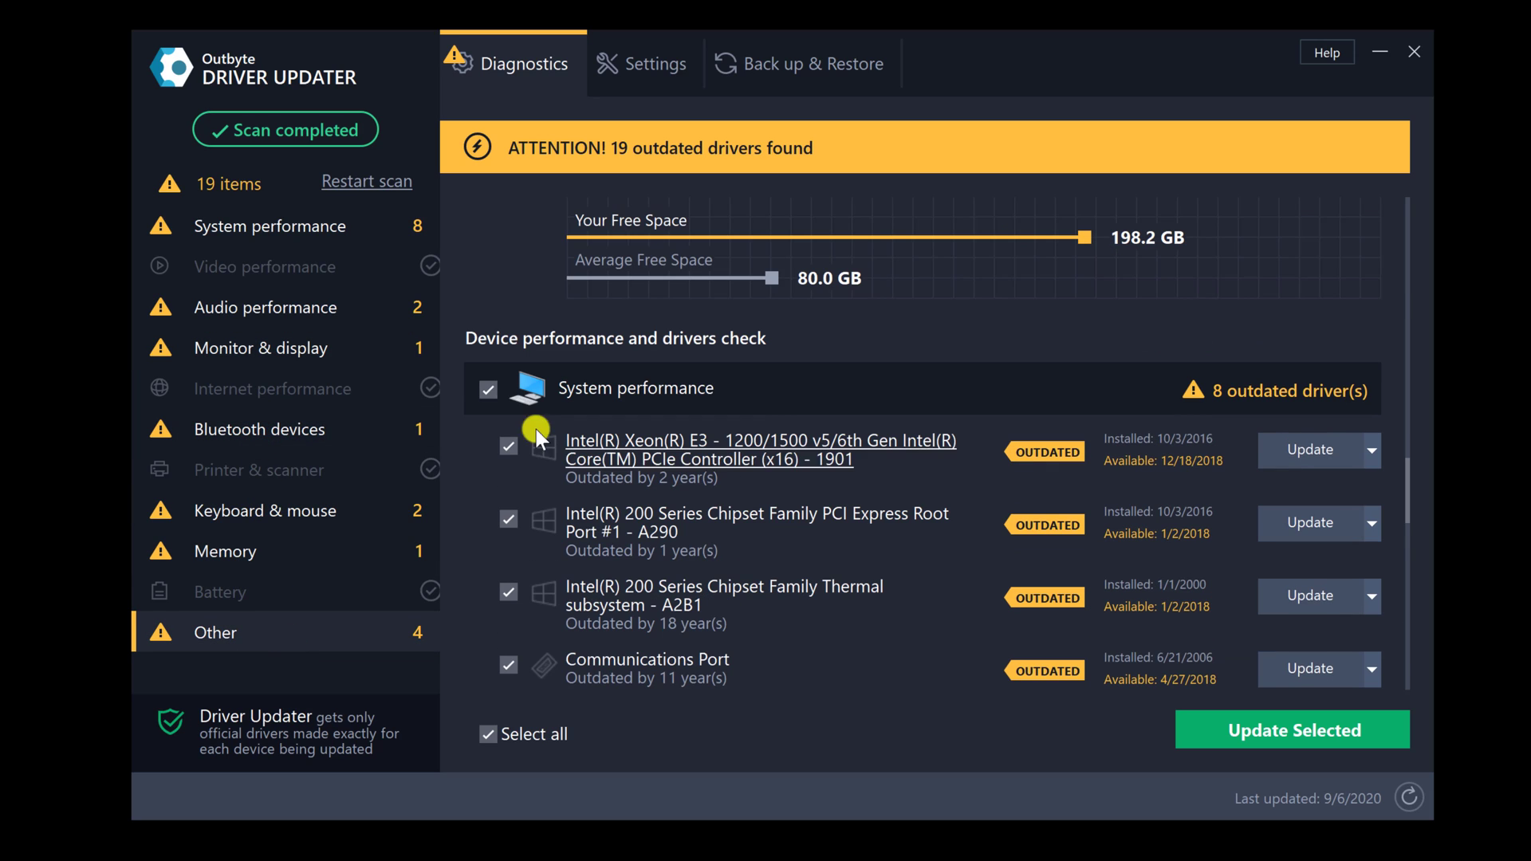
click(490, 389)
scroll(652, 572, down, 5)
scroll(652, 572, down, 2)
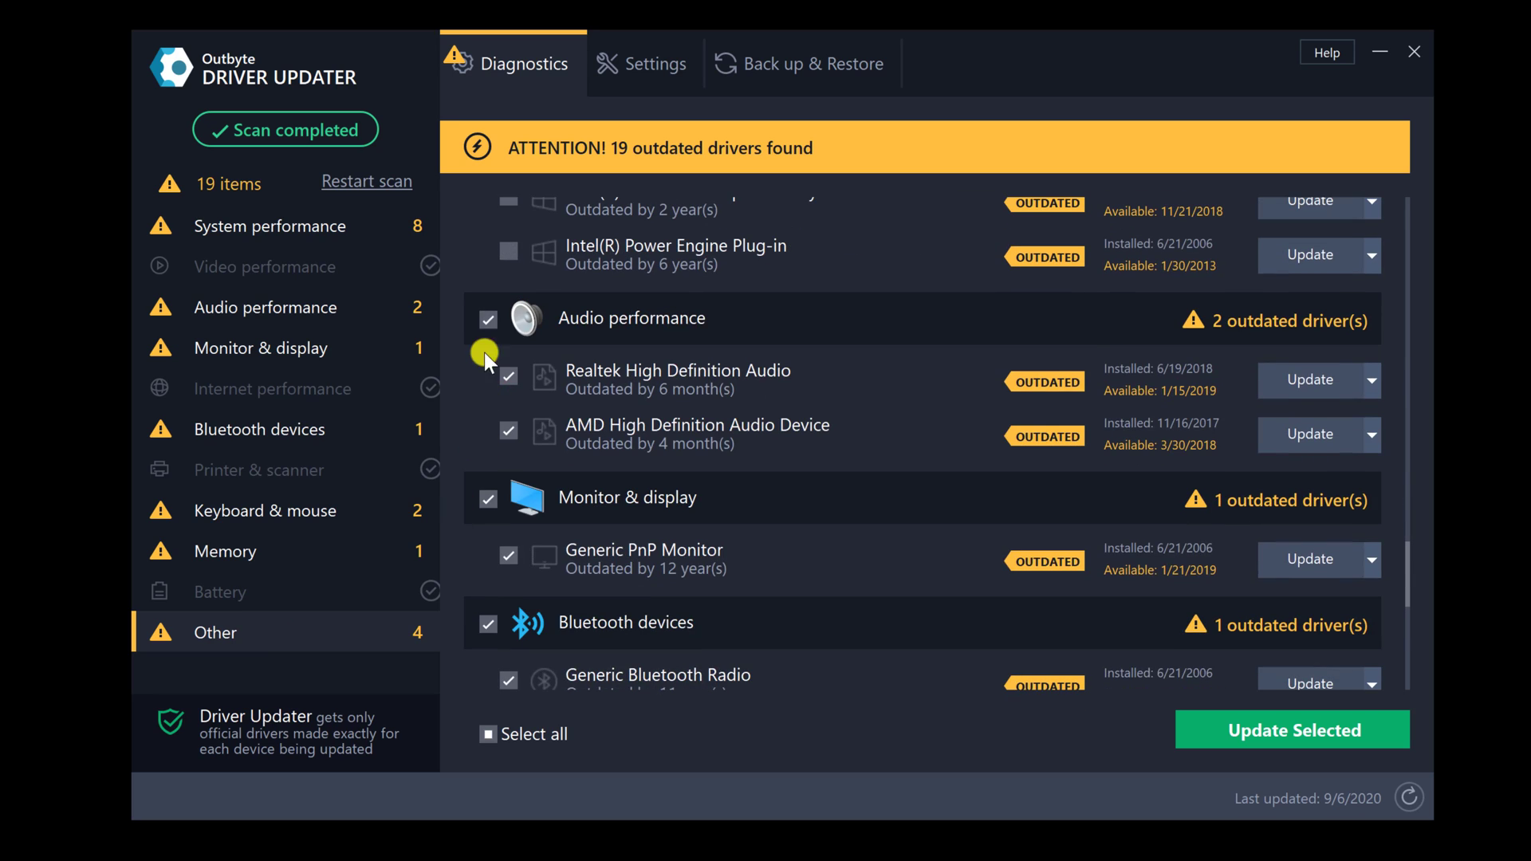
click(501, 323)
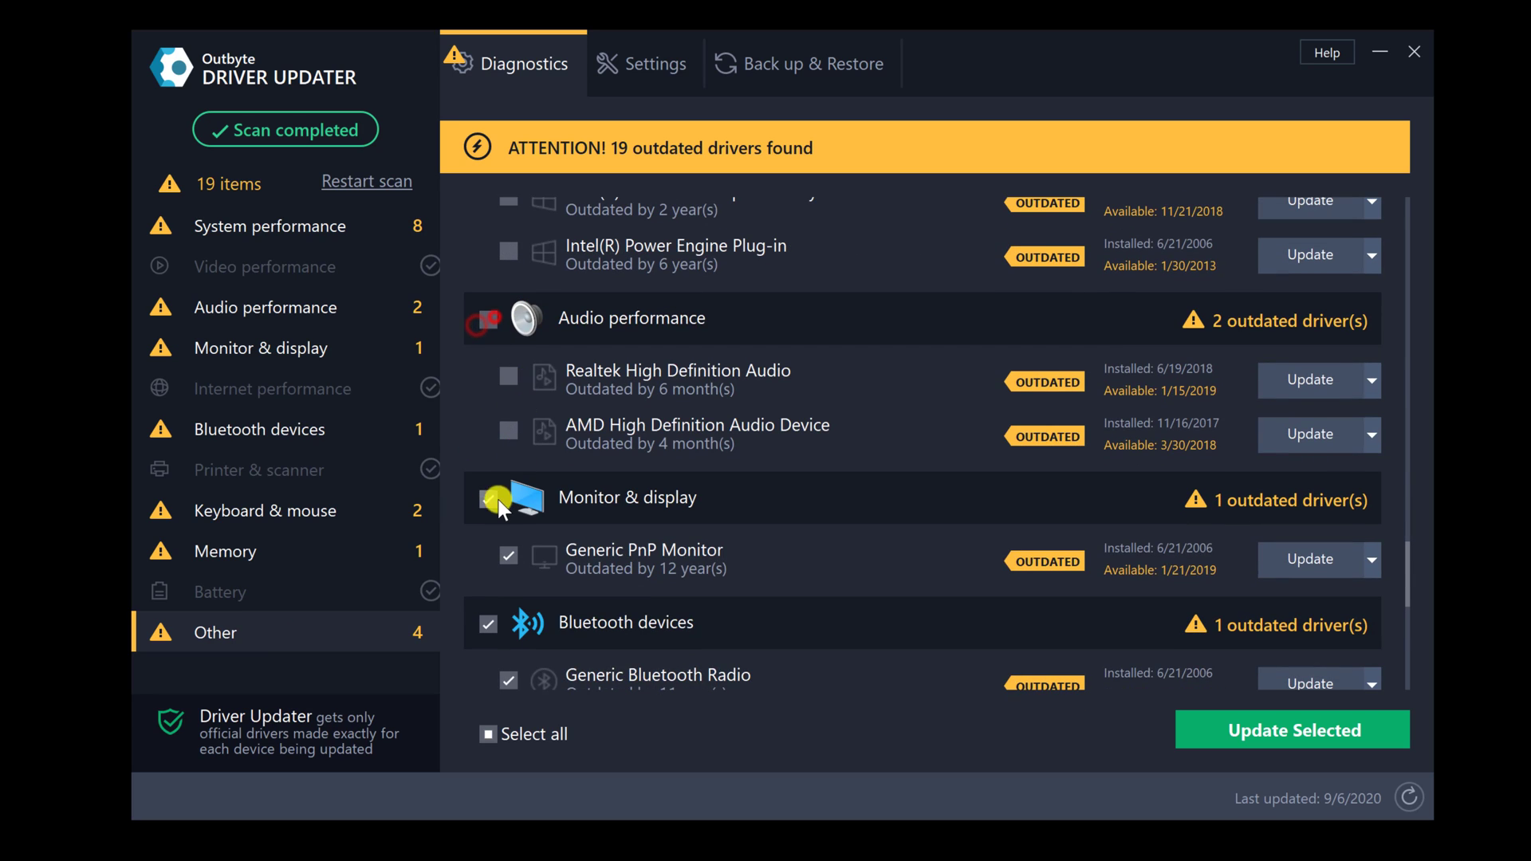
Step: Uncheck the Bluetooth, Keyboard & mouse and Other drivers, leaving only Monitor & display checked
click(484, 626)
scroll(464, 638, down, 2)
click(488, 644)
scroll(506, 518, down, 6)
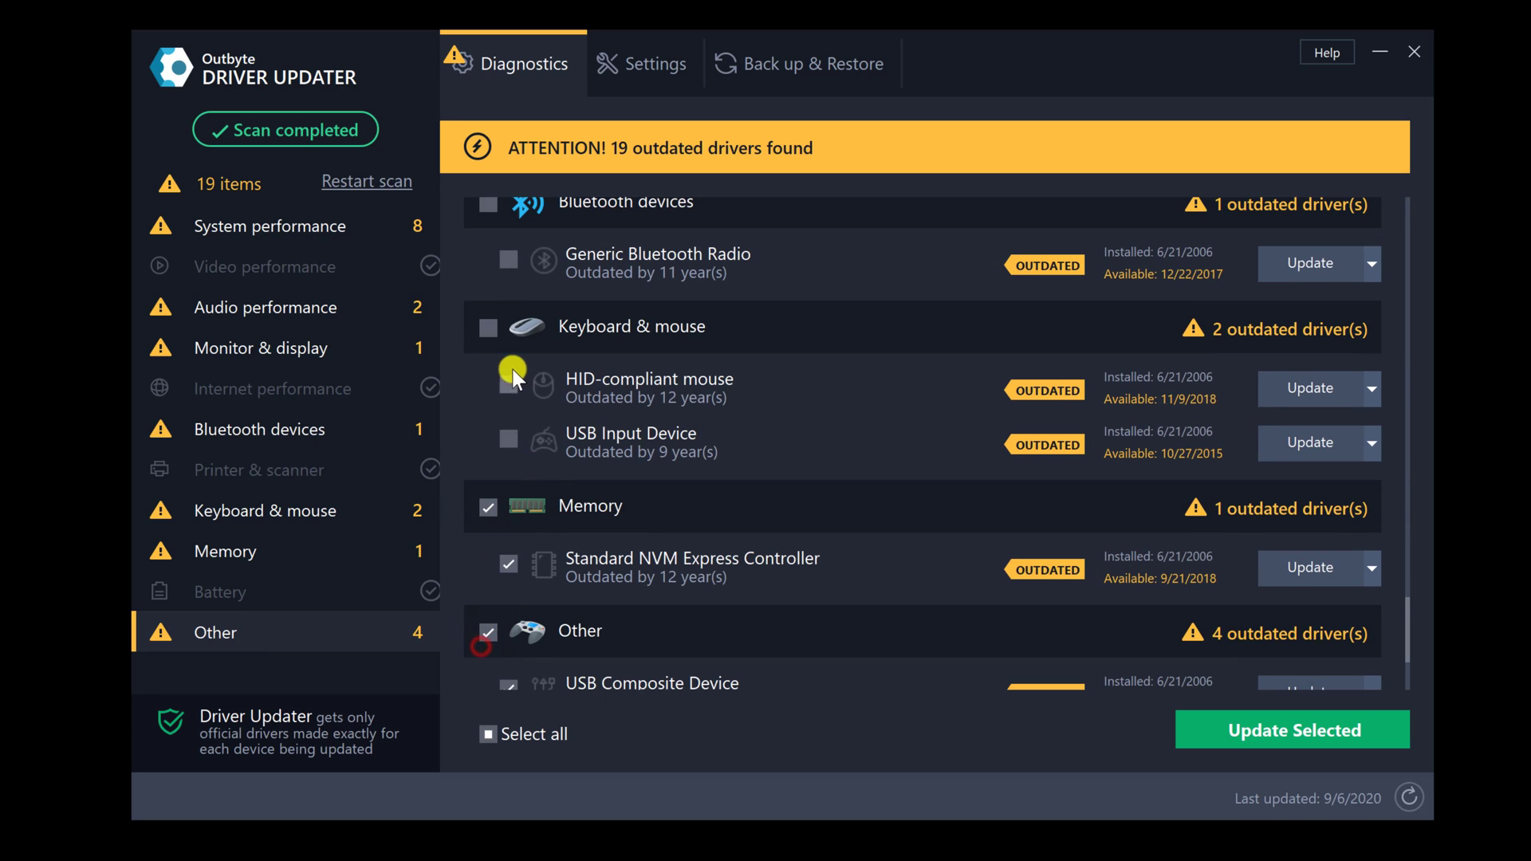
scroll(502, 478, down, 4)
scroll(487, 446, up, 2)
scroll(494, 446, down, 2)
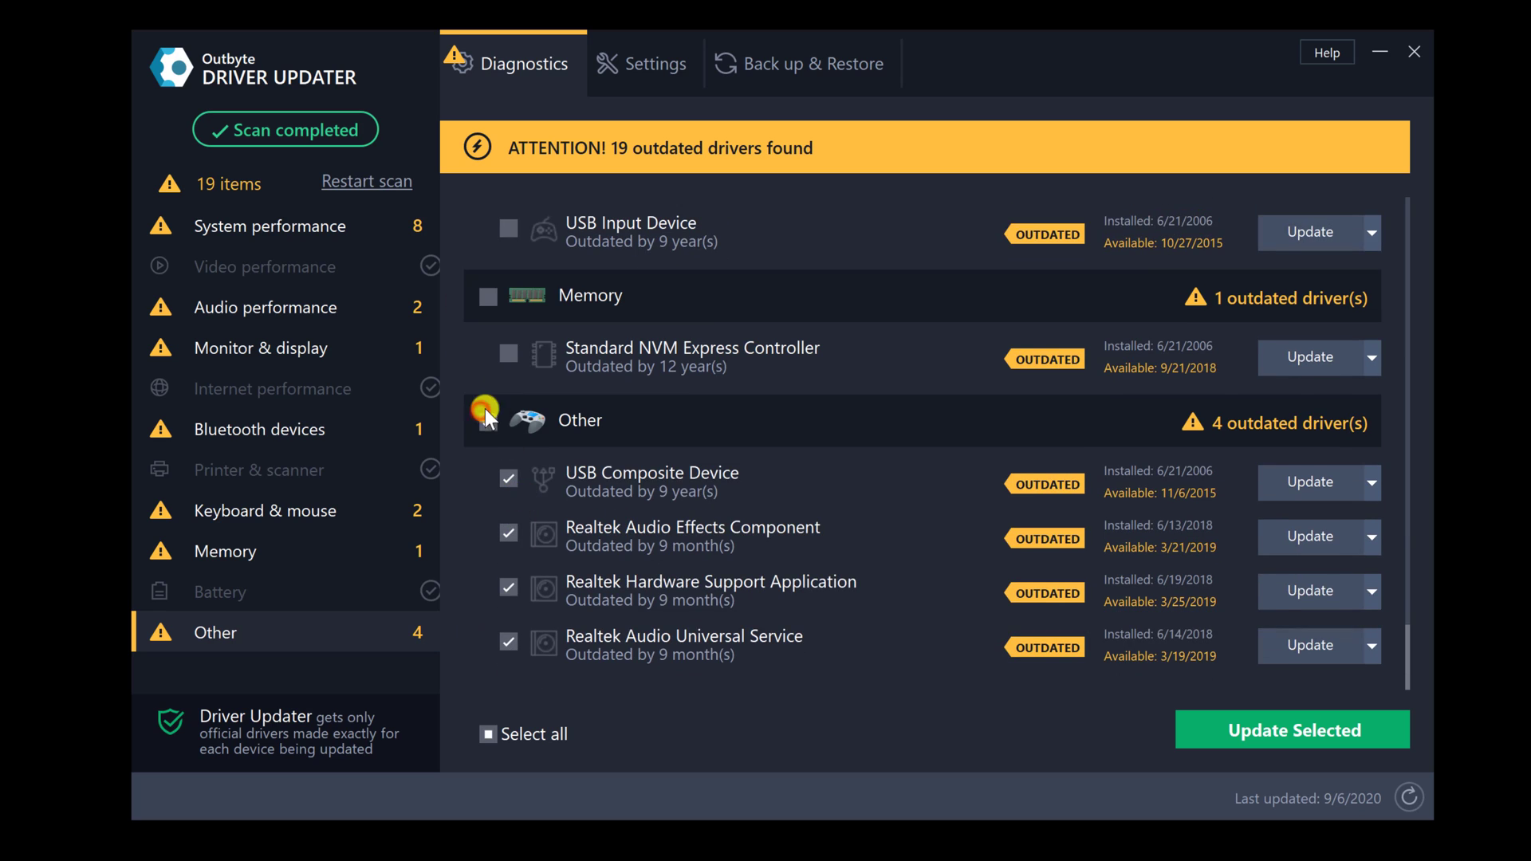
click(488, 422)
scroll(590, 570, up, 4)
scroll(629, 590, up, 4)
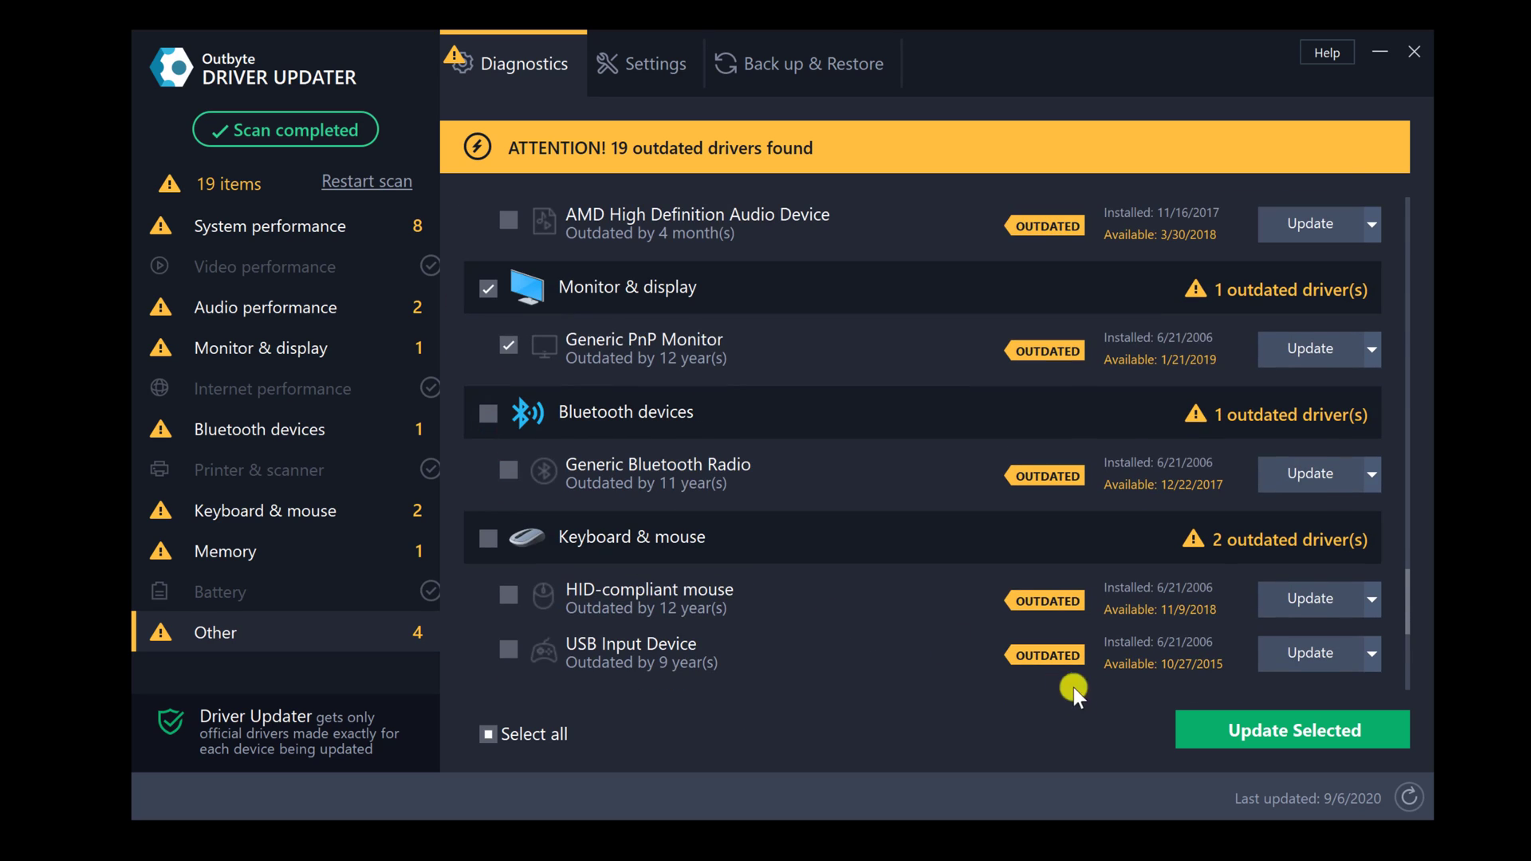
Step: Activate the full version with the pasted license key and start updating the Generic PnP Monitor
click(1279, 744)
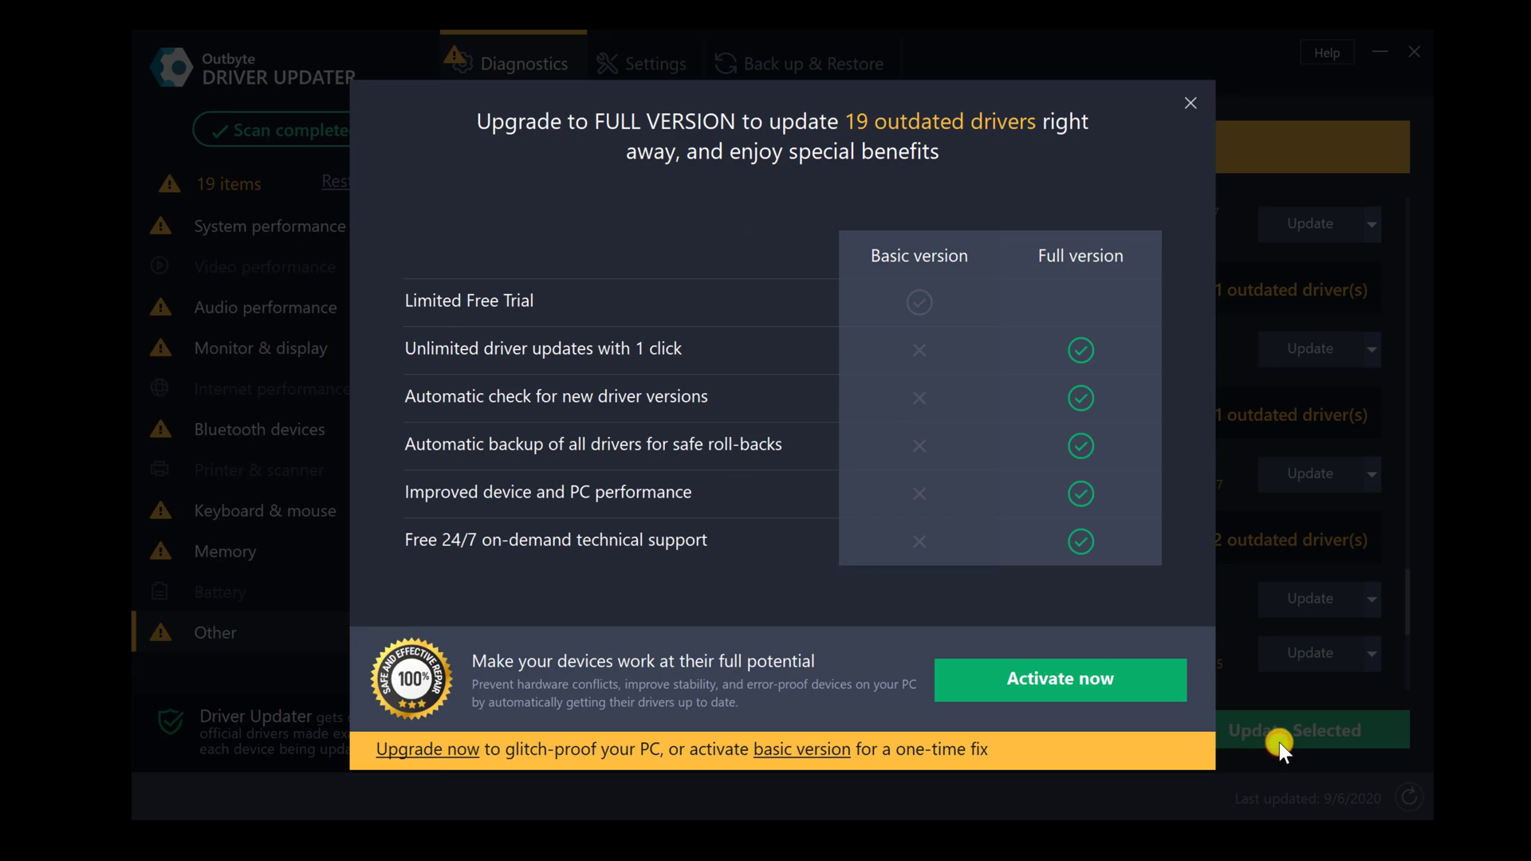
click(1076, 672)
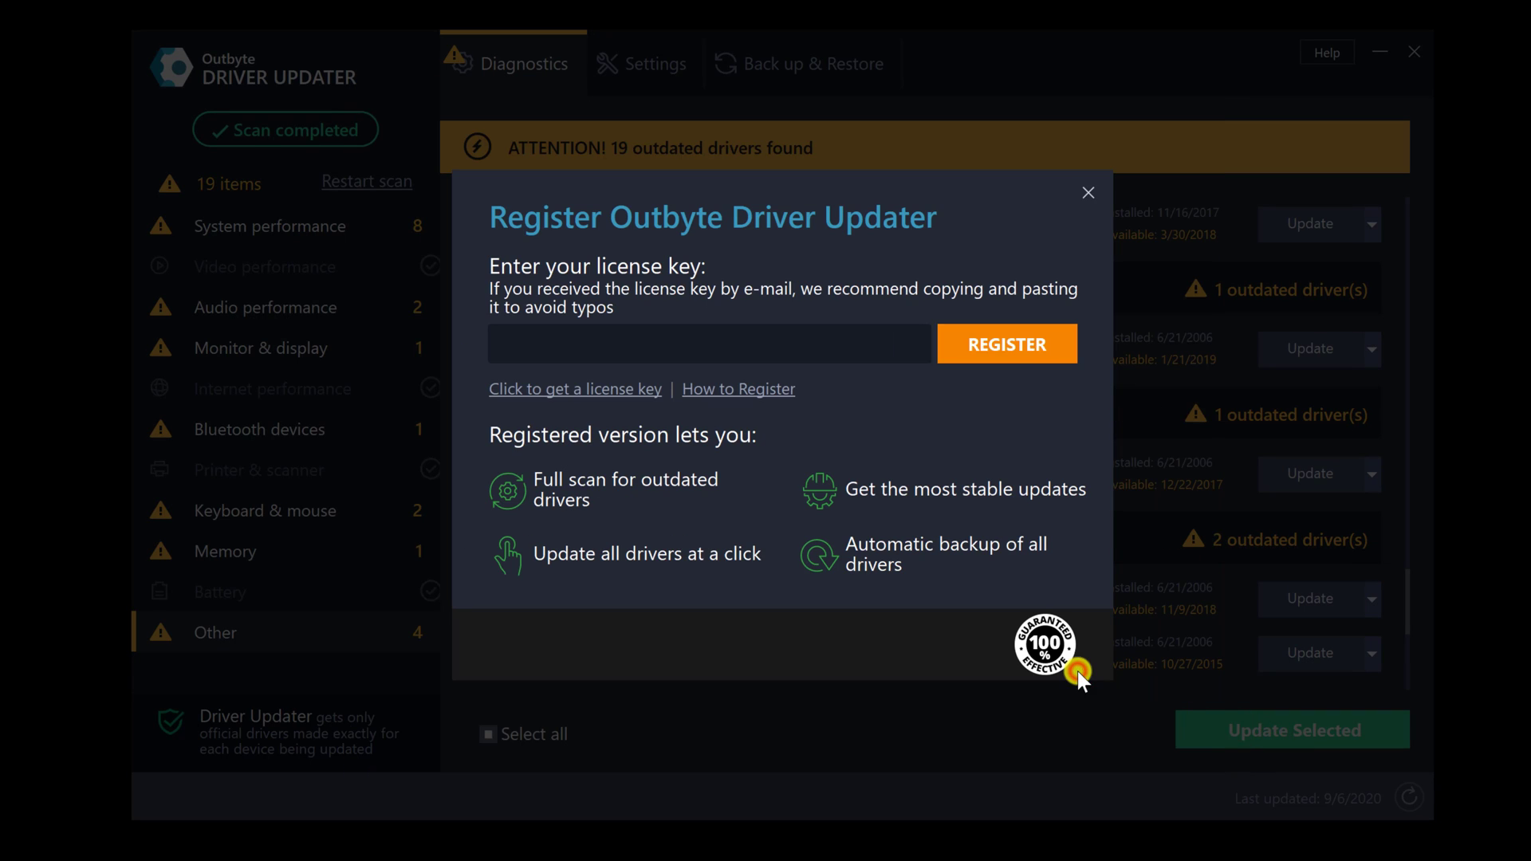
click(898, 339)
key(ctrl+v)
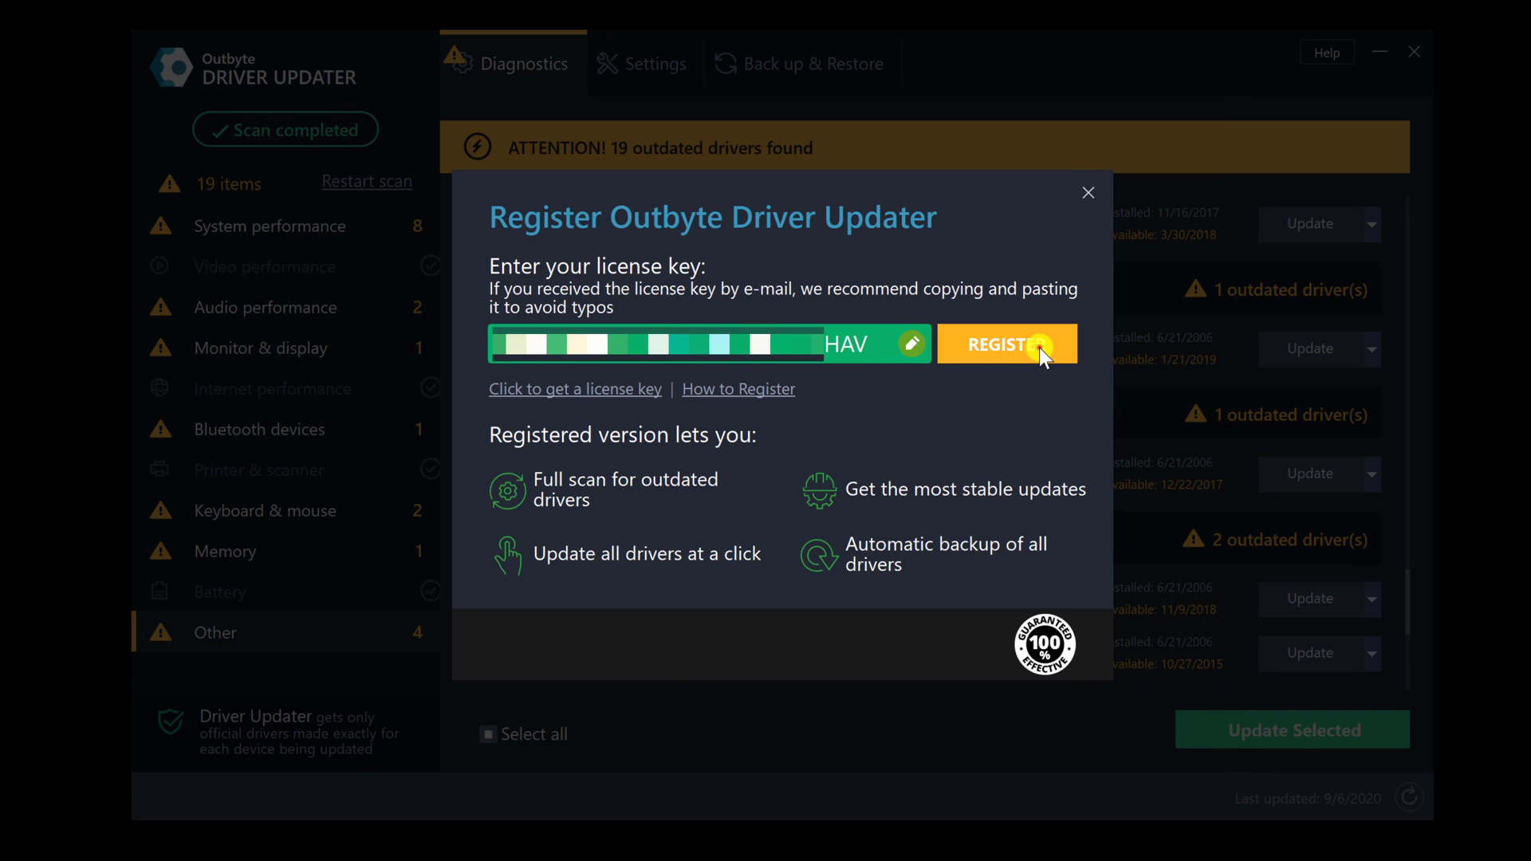
click(1040, 348)
click(787, 528)
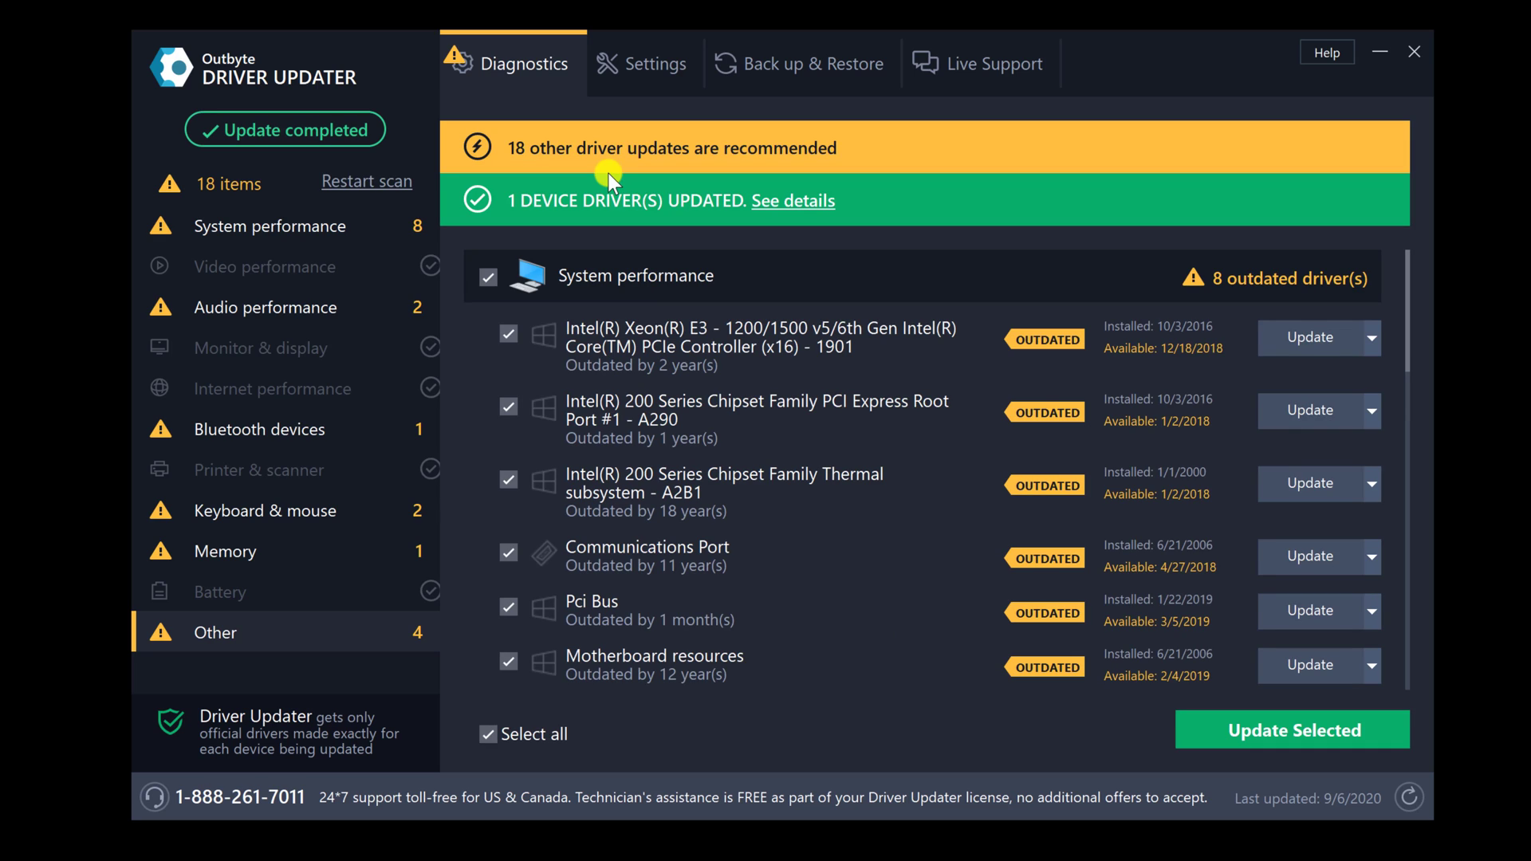
Step: Check the update results showing Generic PnP Monitor updated, then review the 18 remaining drivers
click(772, 202)
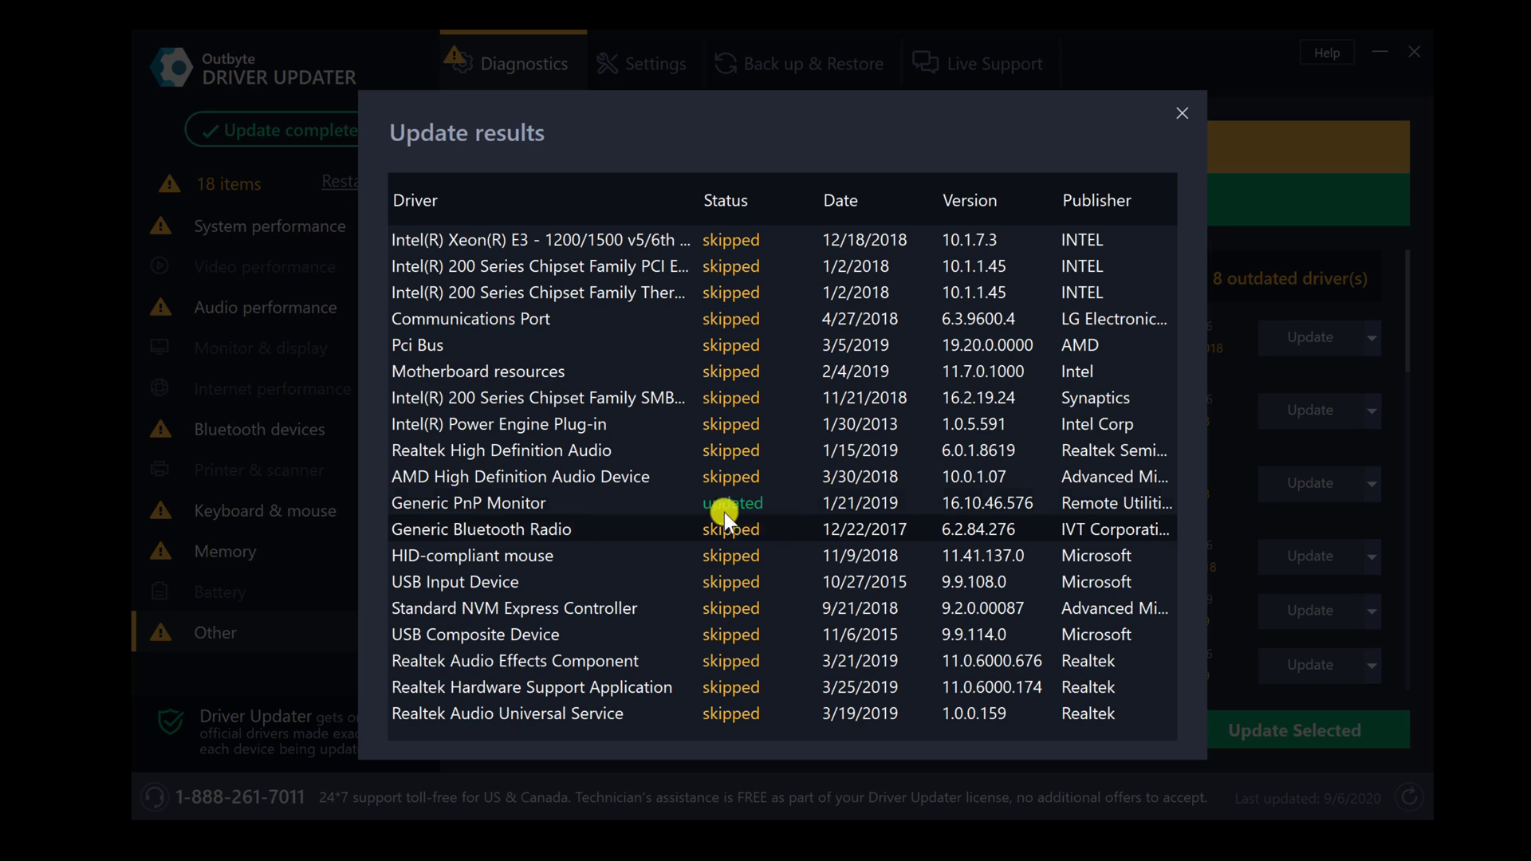
click(1184, 113)
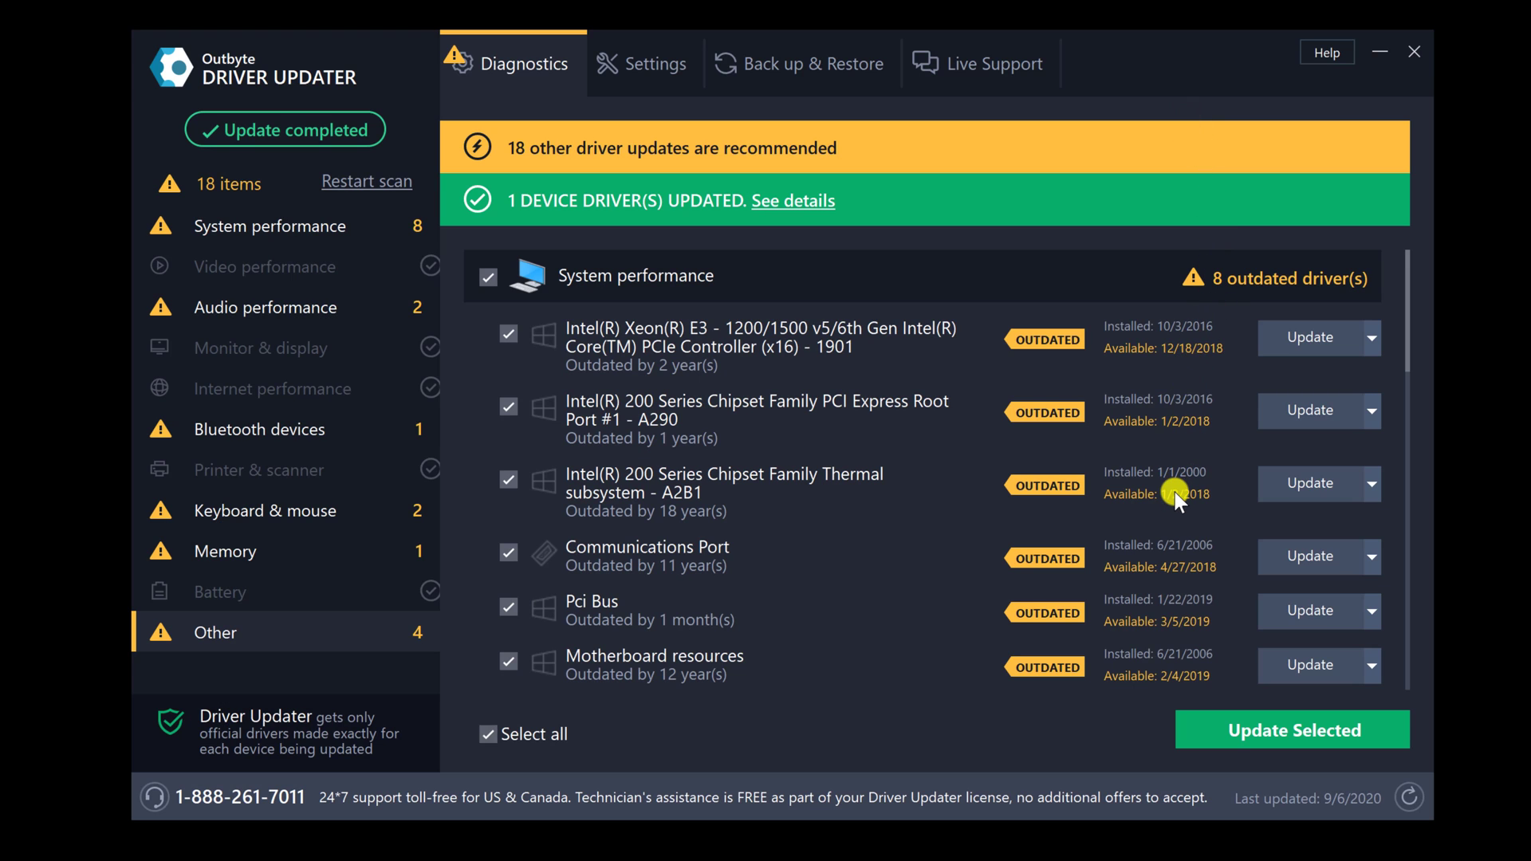
scroll(1175, 491, down, 2)
scroll(1175, 491, down, 3)
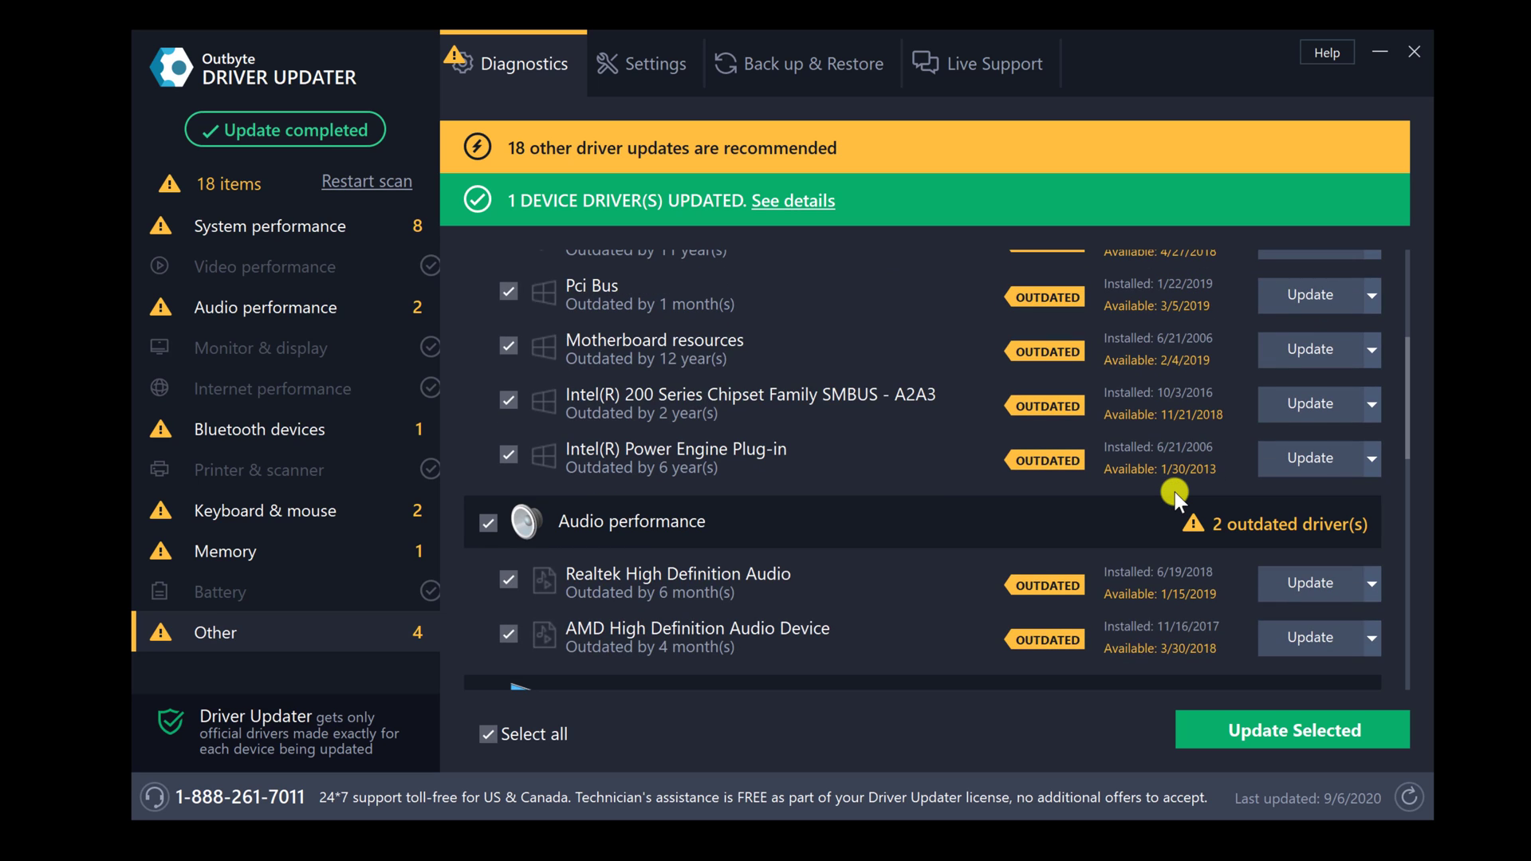